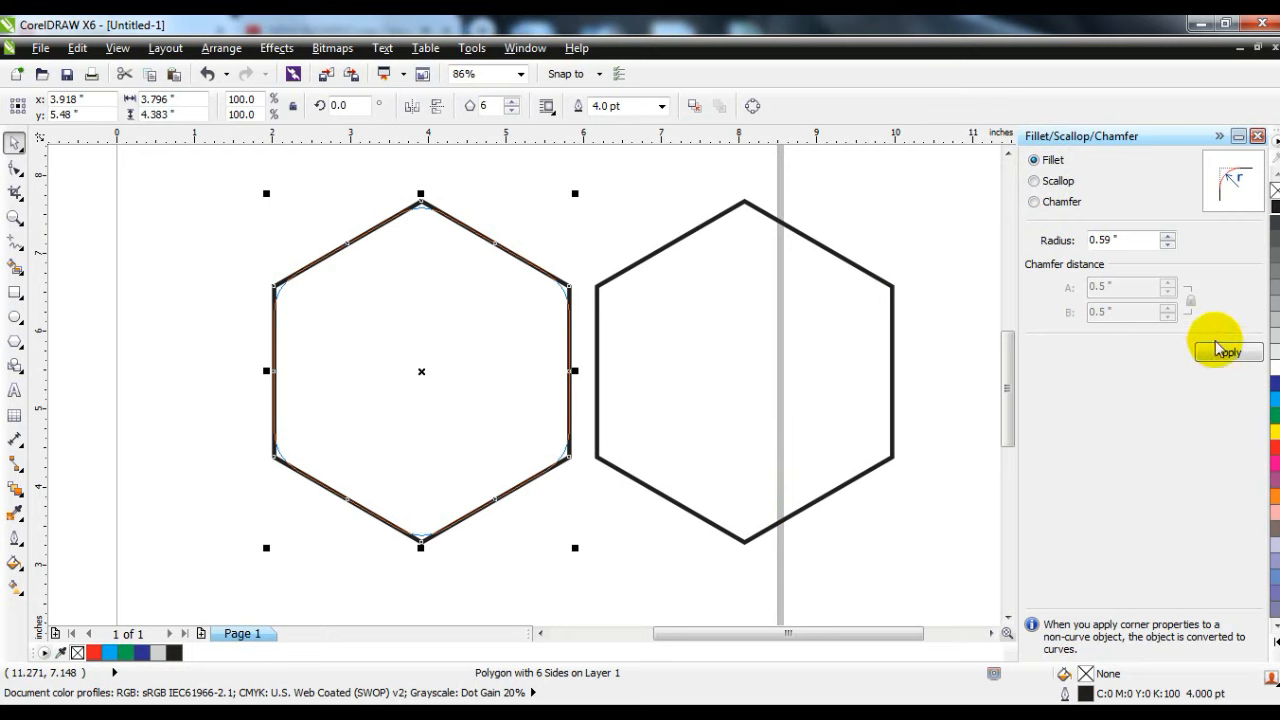
# - Round the first hexagon's corners with the 0.59-inch fillet and fill the shape with 30% black
pyautogui.click(1258, 137)
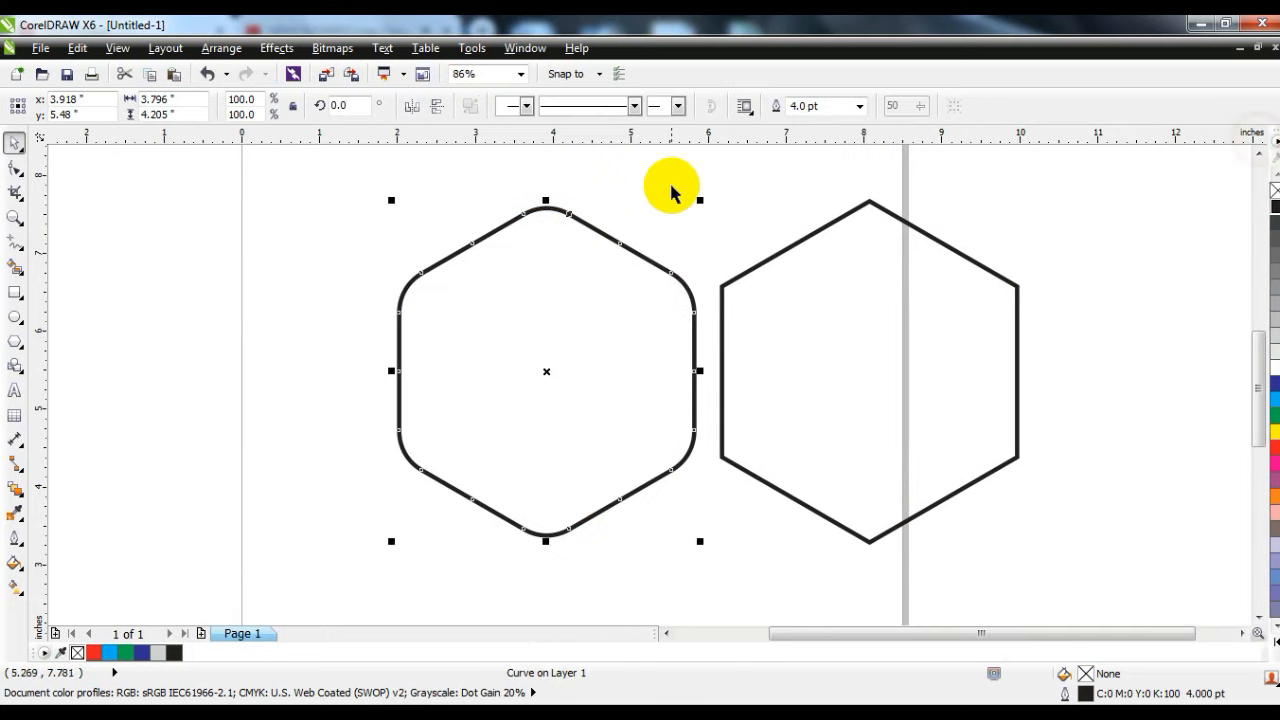
pyautogui.click(670, 187)
pyautogui.click(643, 263)
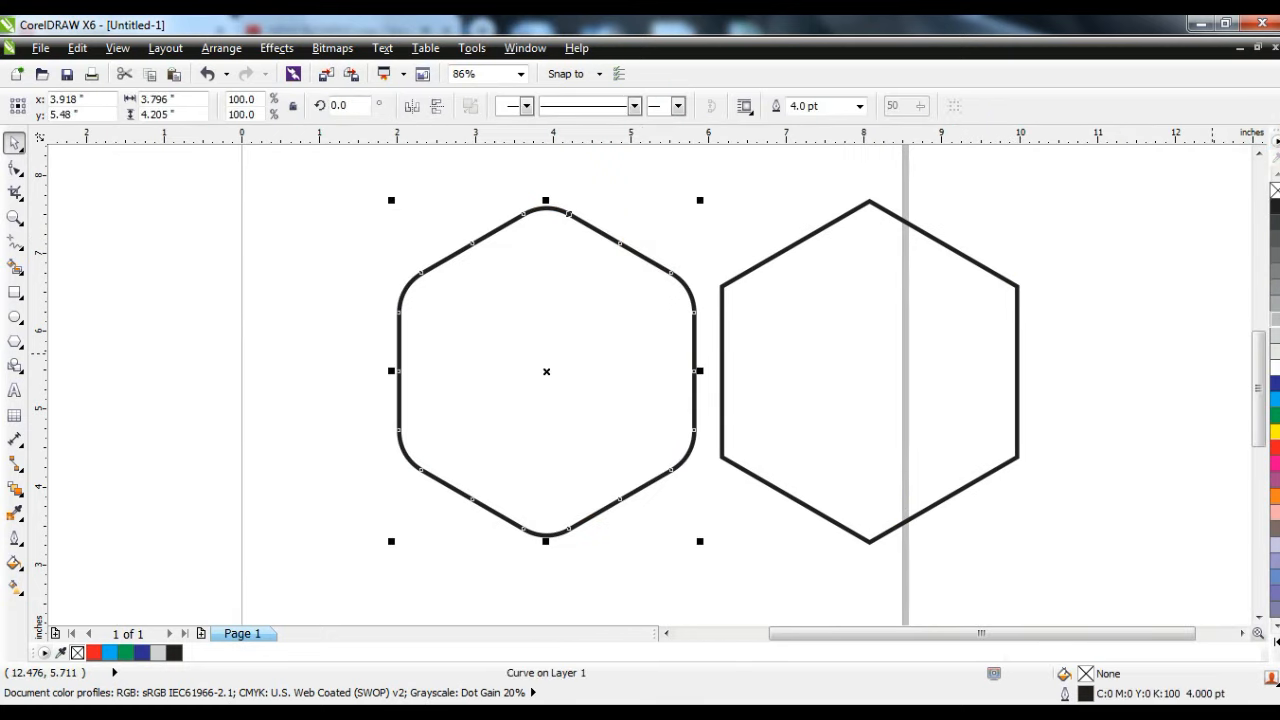
pyautogui.click(1275, 319)
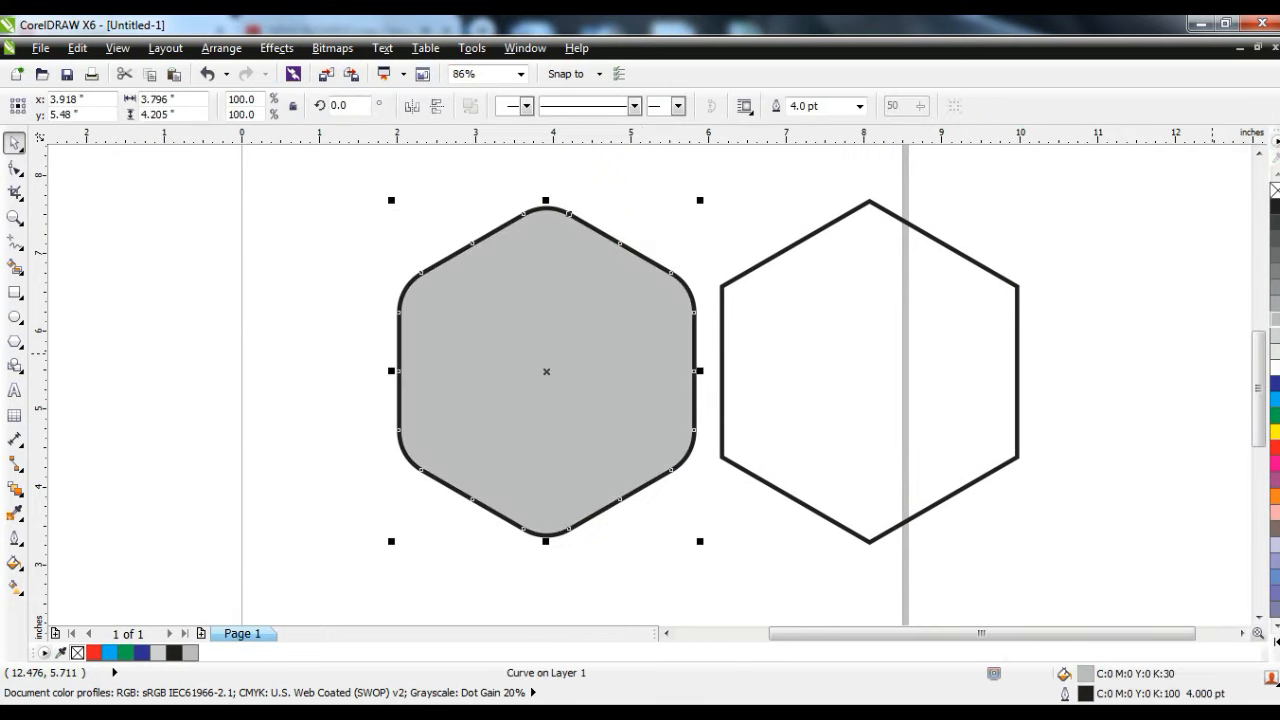
# - Fill the sharp-cornered hexagon with solid black and centre it horizontally and vertically on the rounded hexagon
pyautogui.click(995, 285)
pyautogui.click(1274, 206)
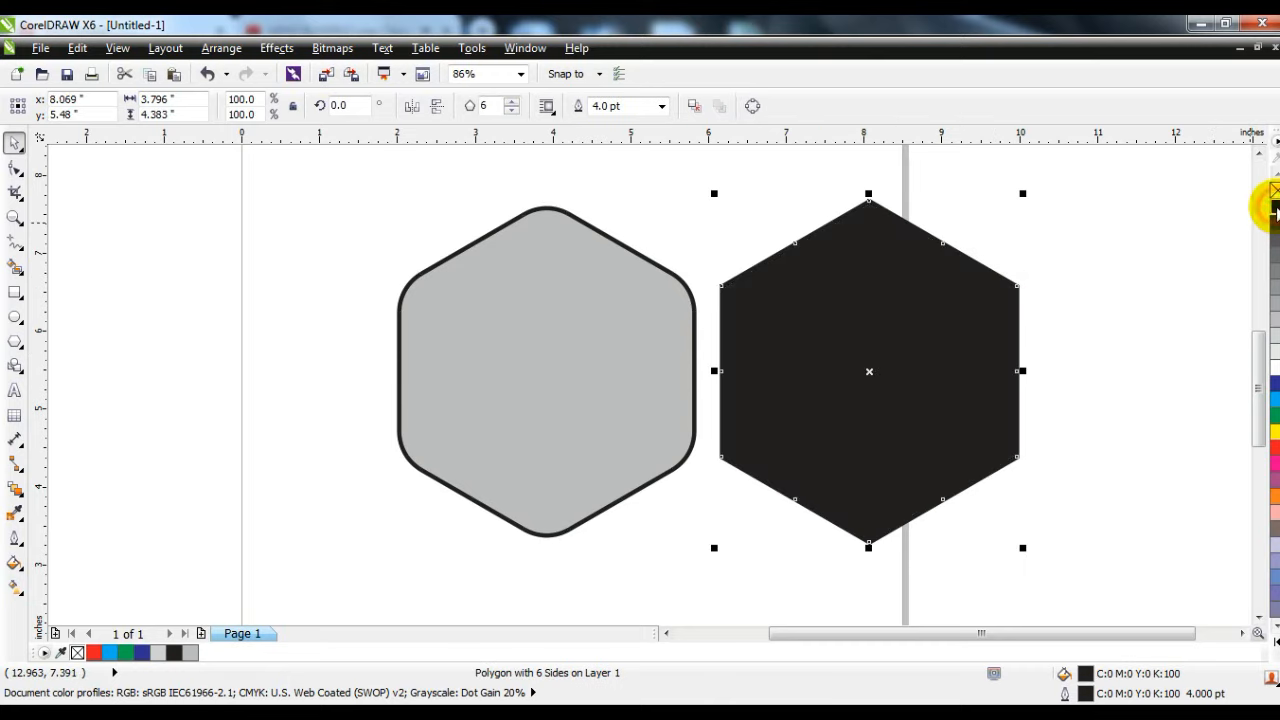
pyautogui.keyDown('shift'); pyautogui.click(521, 315); pyautogui.keyUp('shift')
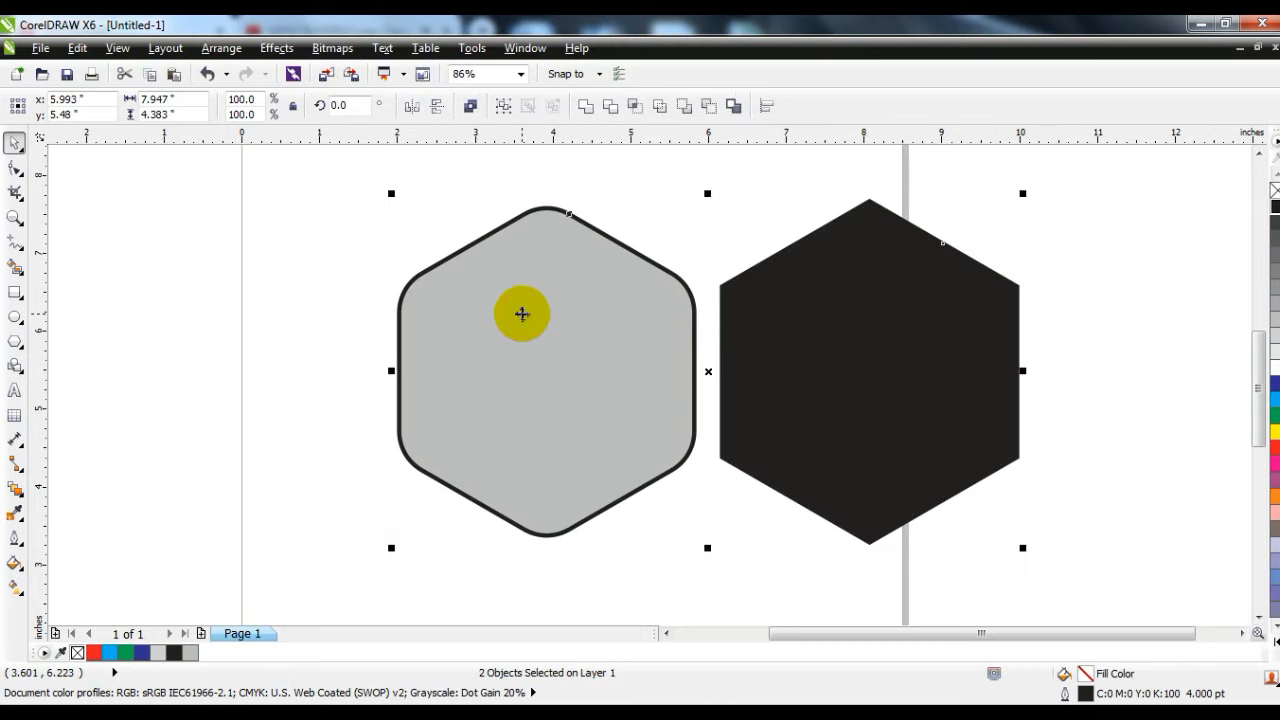
pyautogui.press('c')
pyautogui.press('e')
pyautogui.click(177, 306)
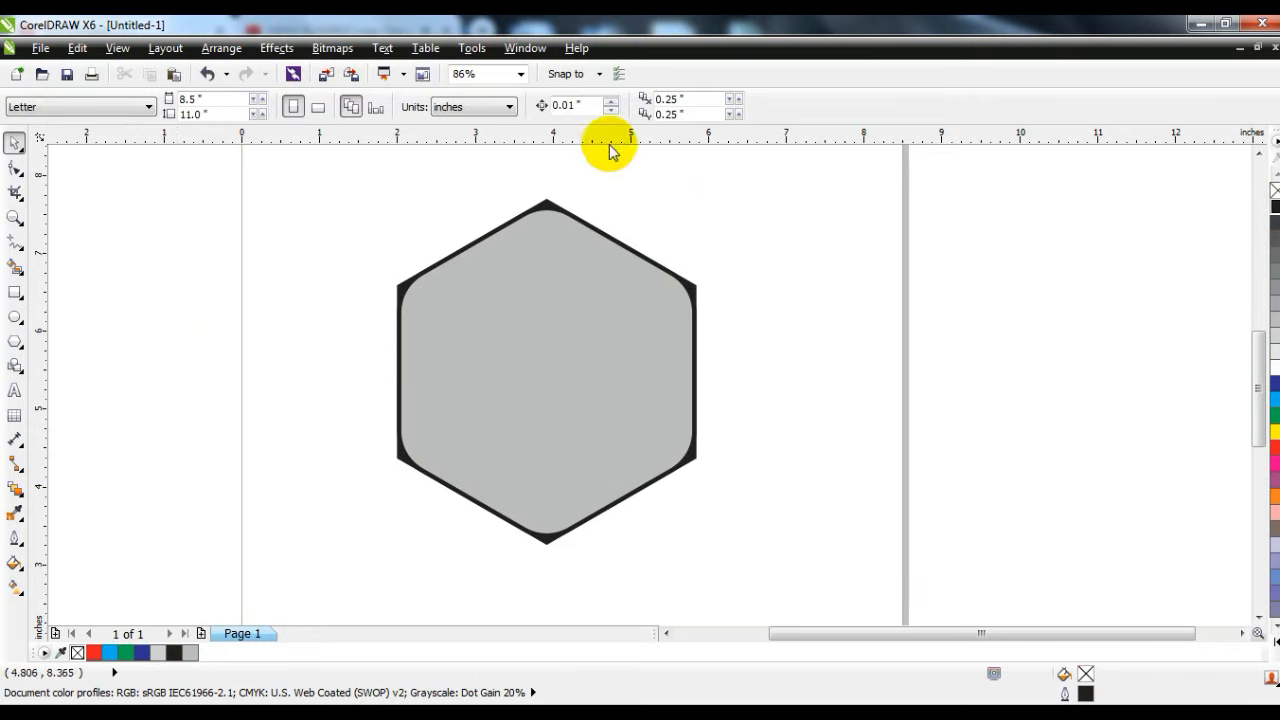
# - Convert the black sharp-cornered hexagon to curves
pyautogui.click(545, 205)
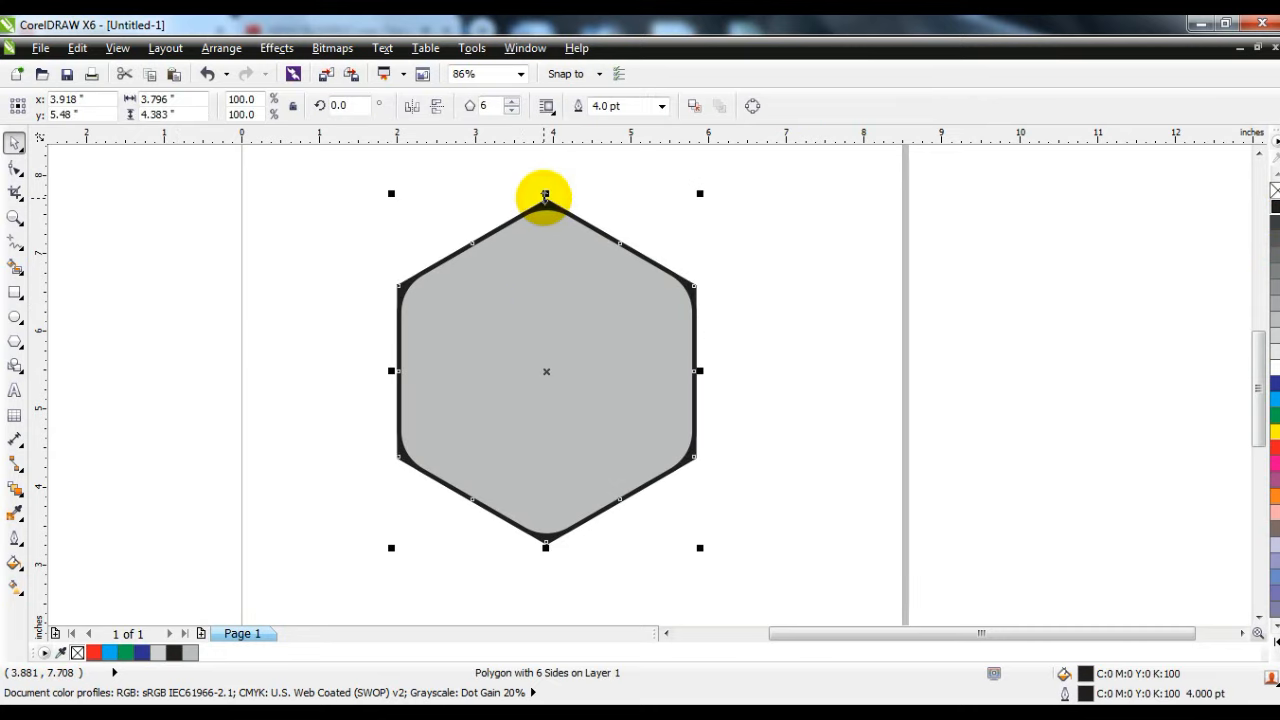
pyautogui.click(220, 48)
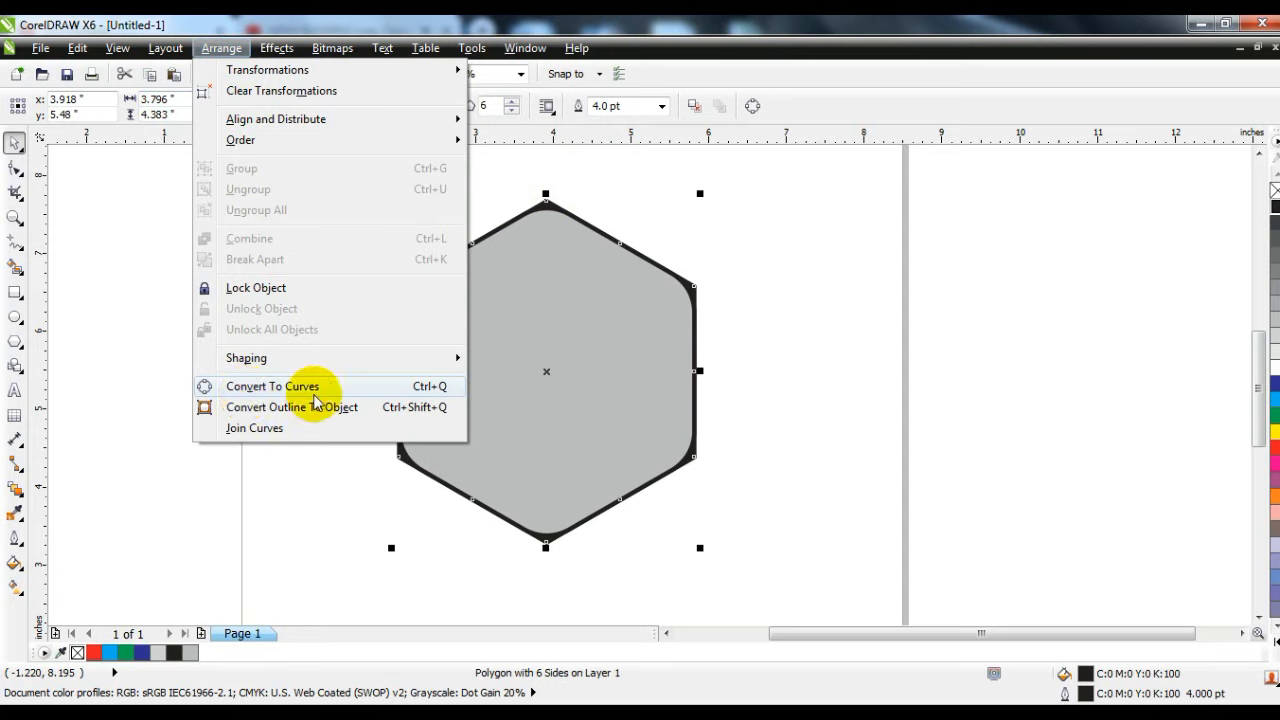
pyautogui.click(272, 386)
pyautogui.click(229, 357)
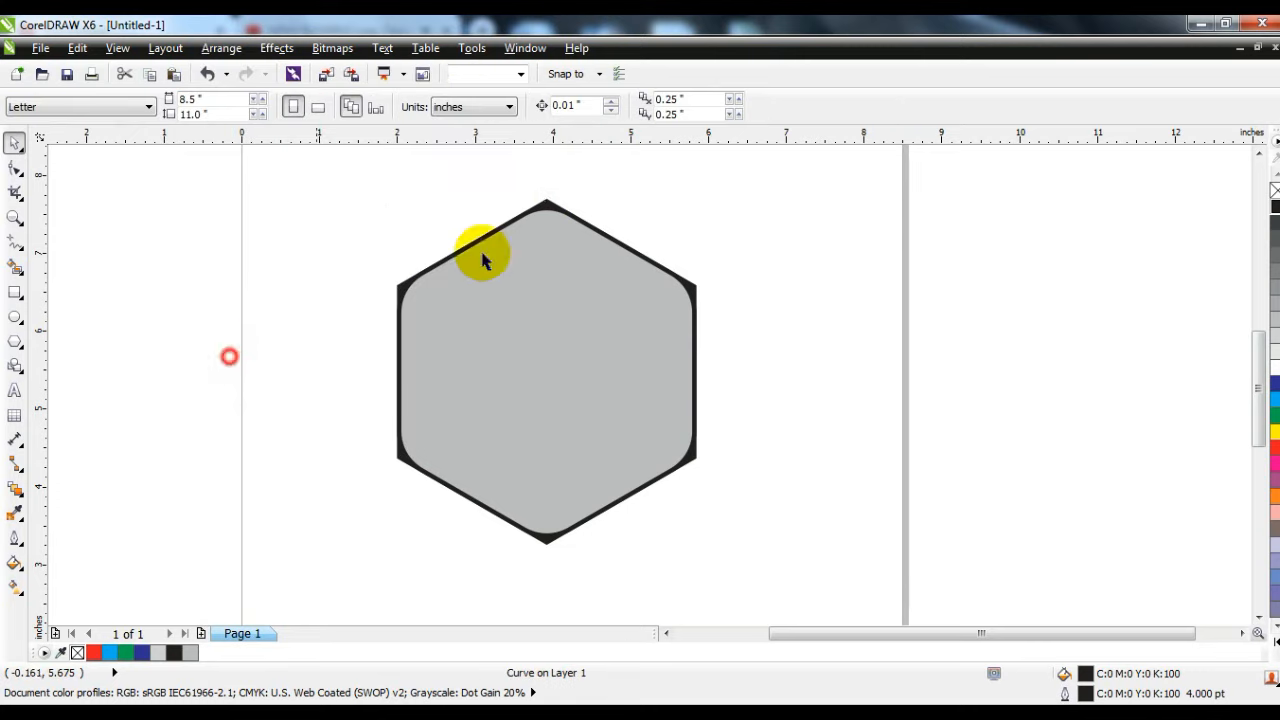
# - Move the black hexagon's top, upper-left, bottom and lower-right corner nodes inward, behind the rounded grey shape
pyautogui.click(545, 200)
pyautogui.click(14, 169)
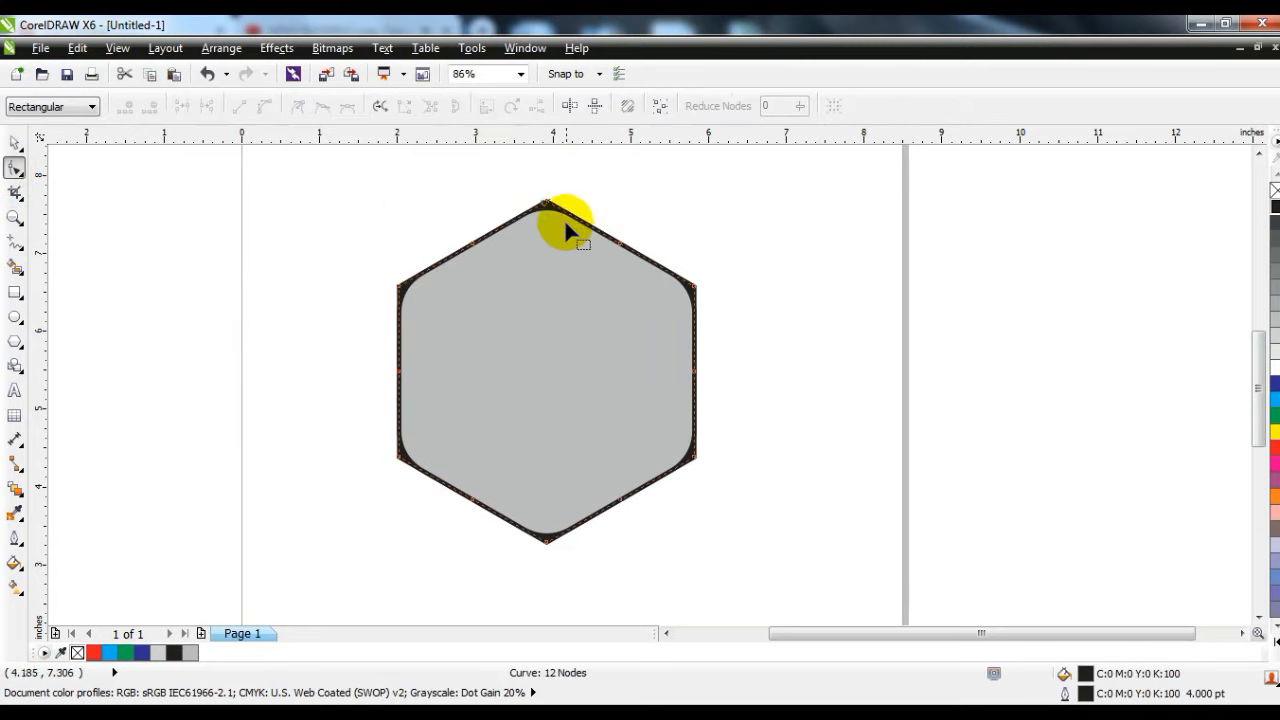
pyautogui.moveTo(545, 199); pyautogui.dragTo(541, 224)
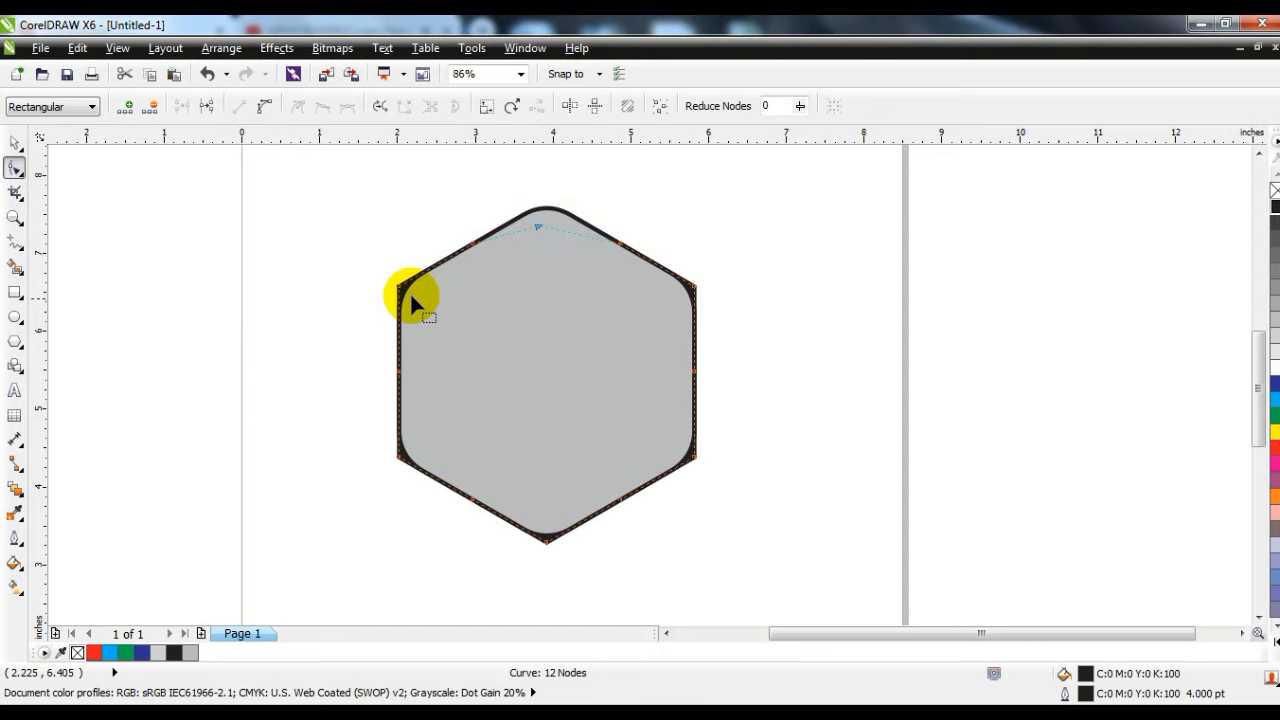
pyautogui.moveTo(400, 287); pyautogui.dragTo(429, 295)
pyautogui.moveTo(545, 545); pyautogui.dragTo(546, 514)
pyautogui.moveTo(695, 457)
pyautogui.mouseDown()
pyautogui.moveTo(680, 448)
pyautogui.moveTo(690, 452)
pyautogui.mouseUp()
# - Weld the black hexagon and the grey rounded hexagon into a single shape
pyautogui.click(15, 143)
pyautogui.moveTo(209, 172); pyautogui.dragTo(767, 557)
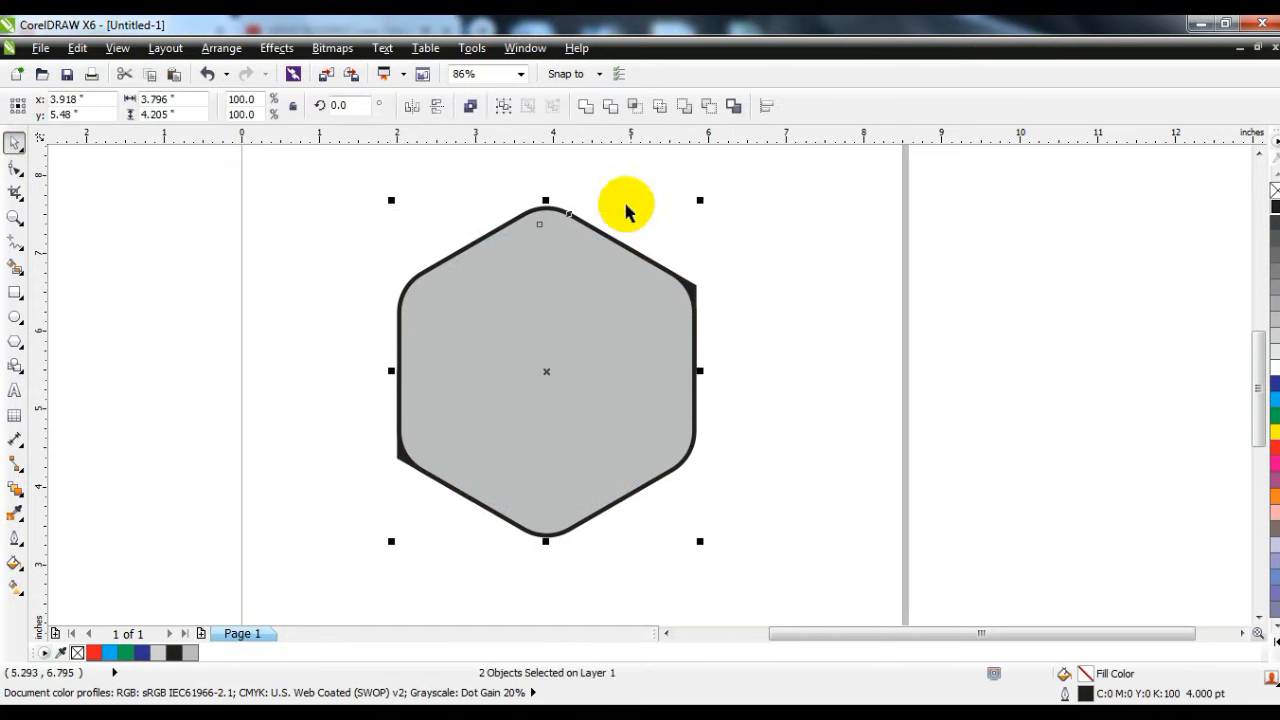
pyautogui.click(586, 106)
pyautogui.click(745, 250)
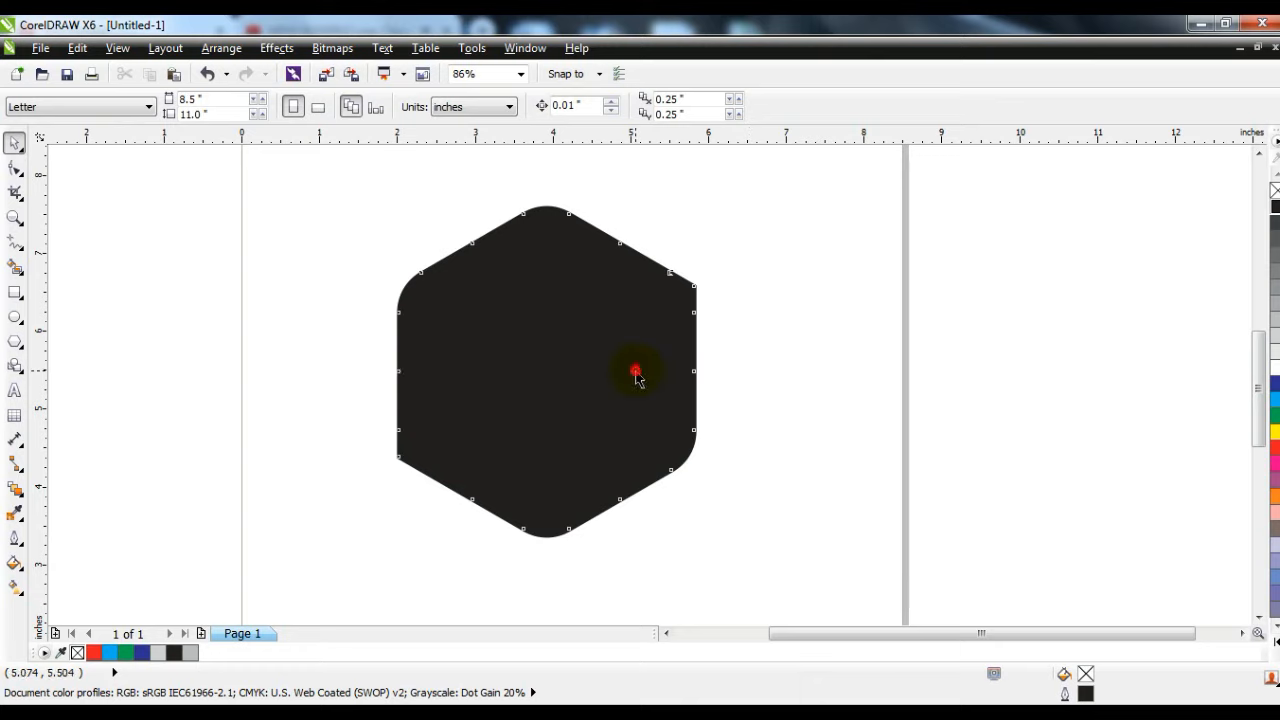
pyautogui.click(640, 372)
pyautogui.click(818, 375)
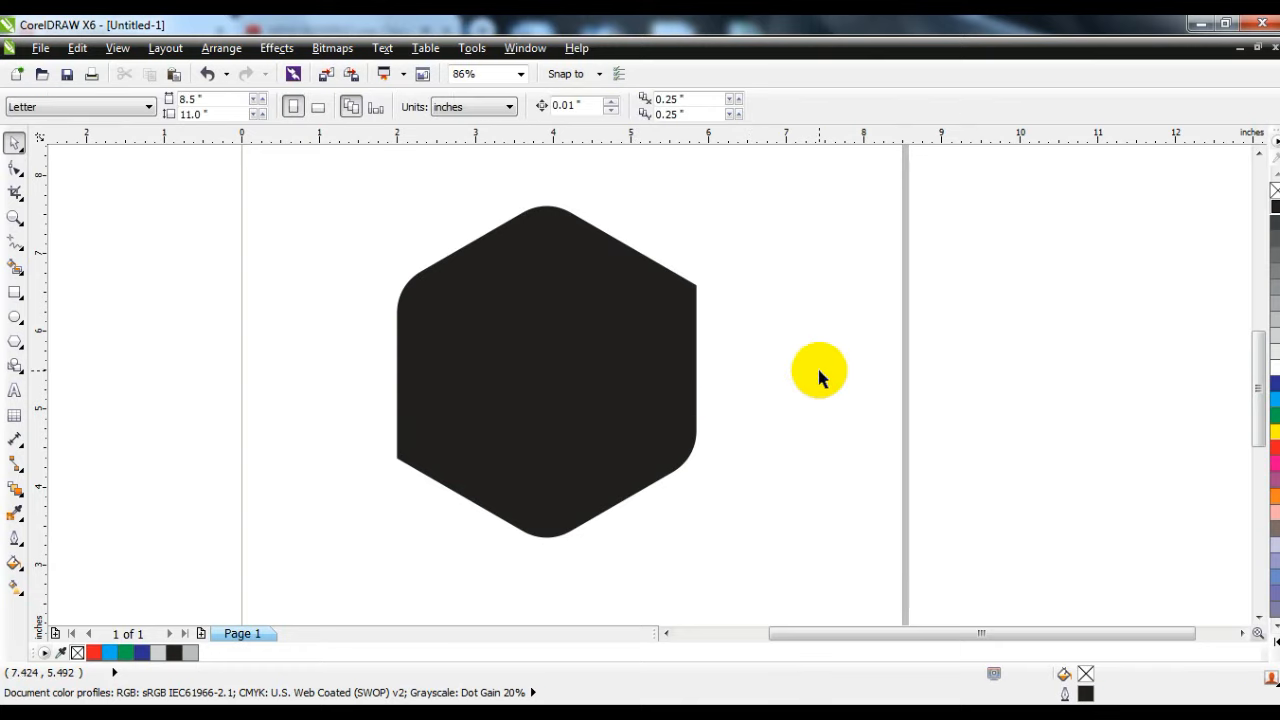
# - Draw a square about 1.875 inches wide beside the hexagon and rotate it 45 degrees
pyautogui.click(14, 292)
pyautogui.moveTo(143, 243); pyautogui.dragTo(224, 389)
pyautogui.click(14, 143)
pyautogui.click(216, 317)
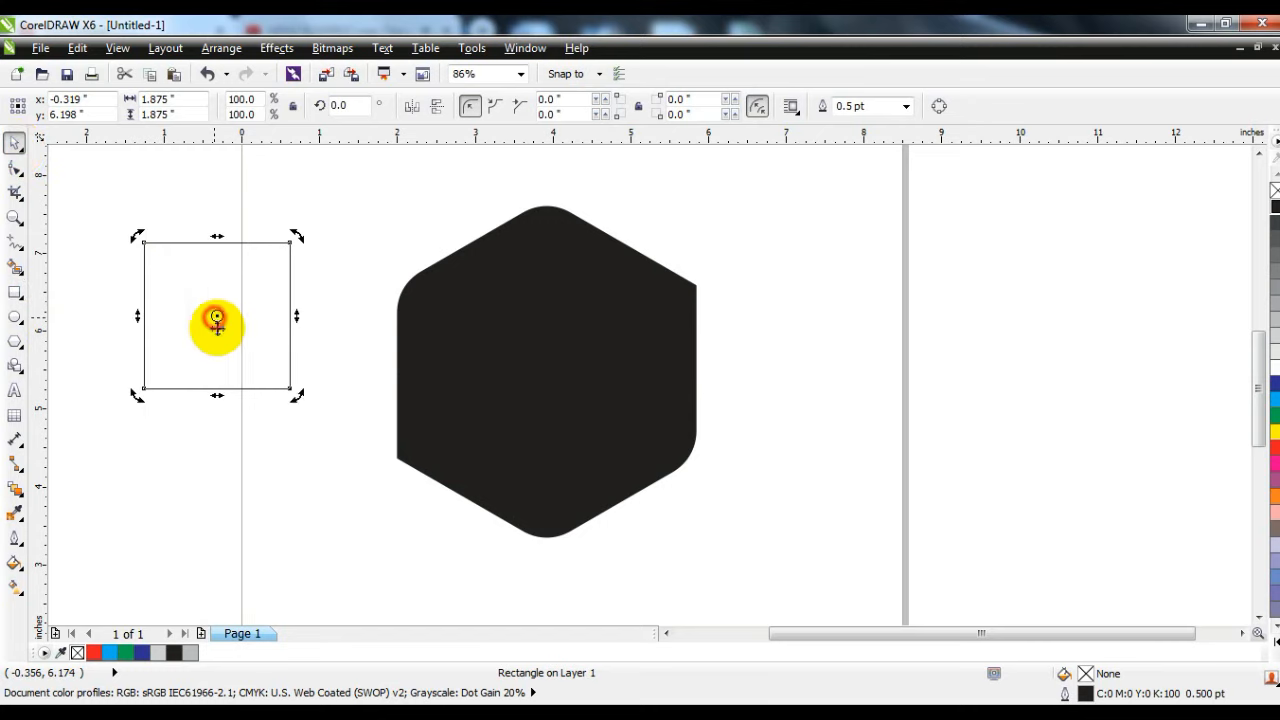
pyautogui.moveTo(298, 398); pyautogui.dragTo(290, 315)
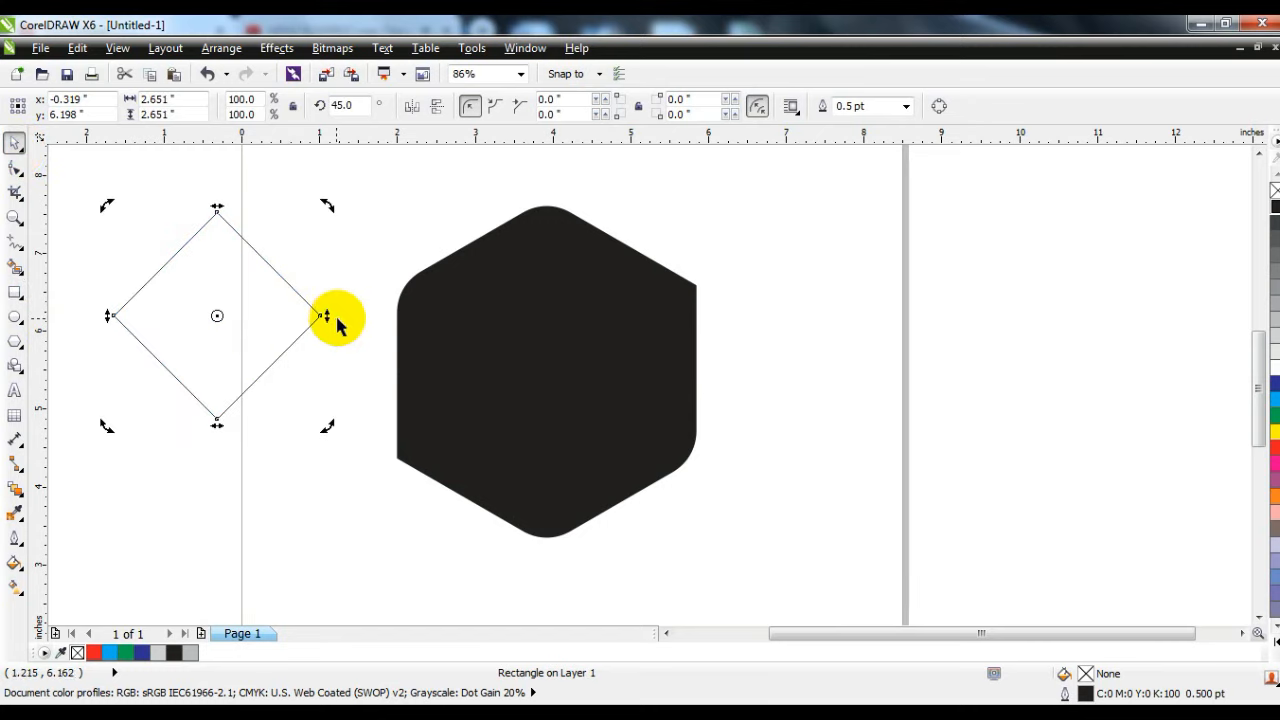
# - Fill the rotated square with white and centre it horizontally and vertically on the black hexagon
pyautogui.click(1272, 367)
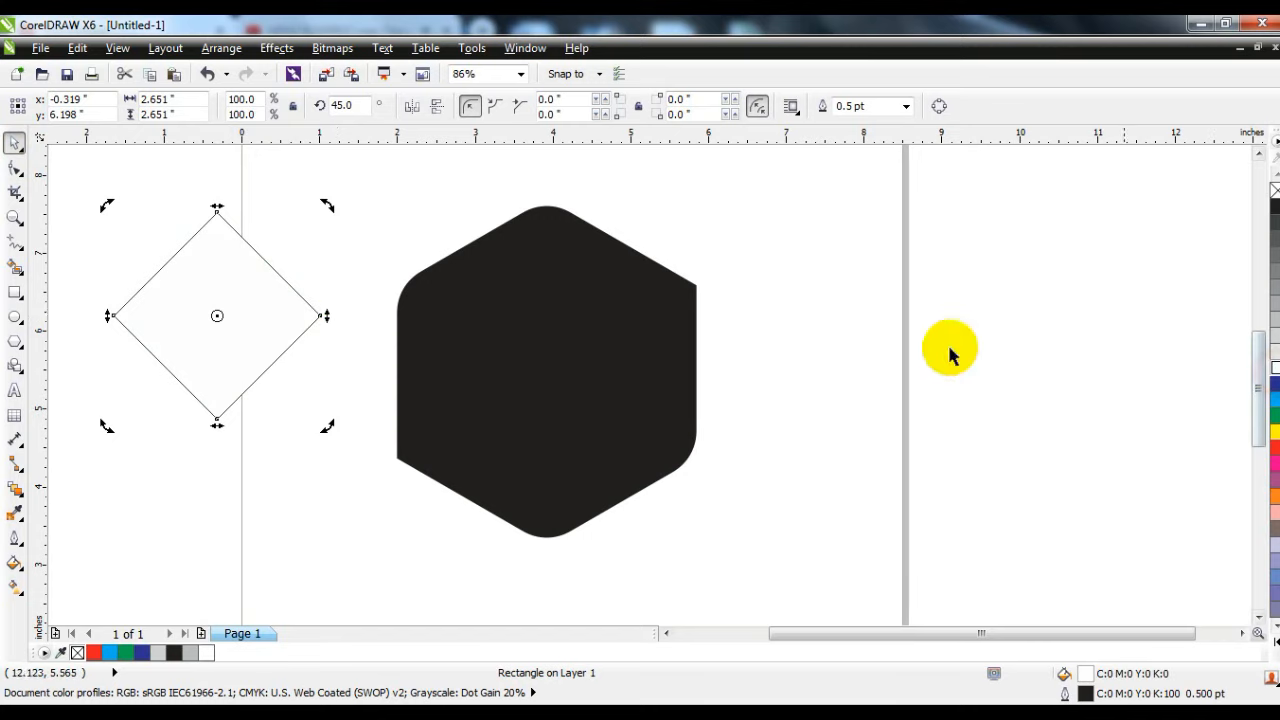
pyautogui.keyDown('shift'); pyautogui.click(563, 288); pyautogui.keyUp('shift')
pyautogui.press('c')
pyautogui.press('e')
pyautogui.click(589, 366)
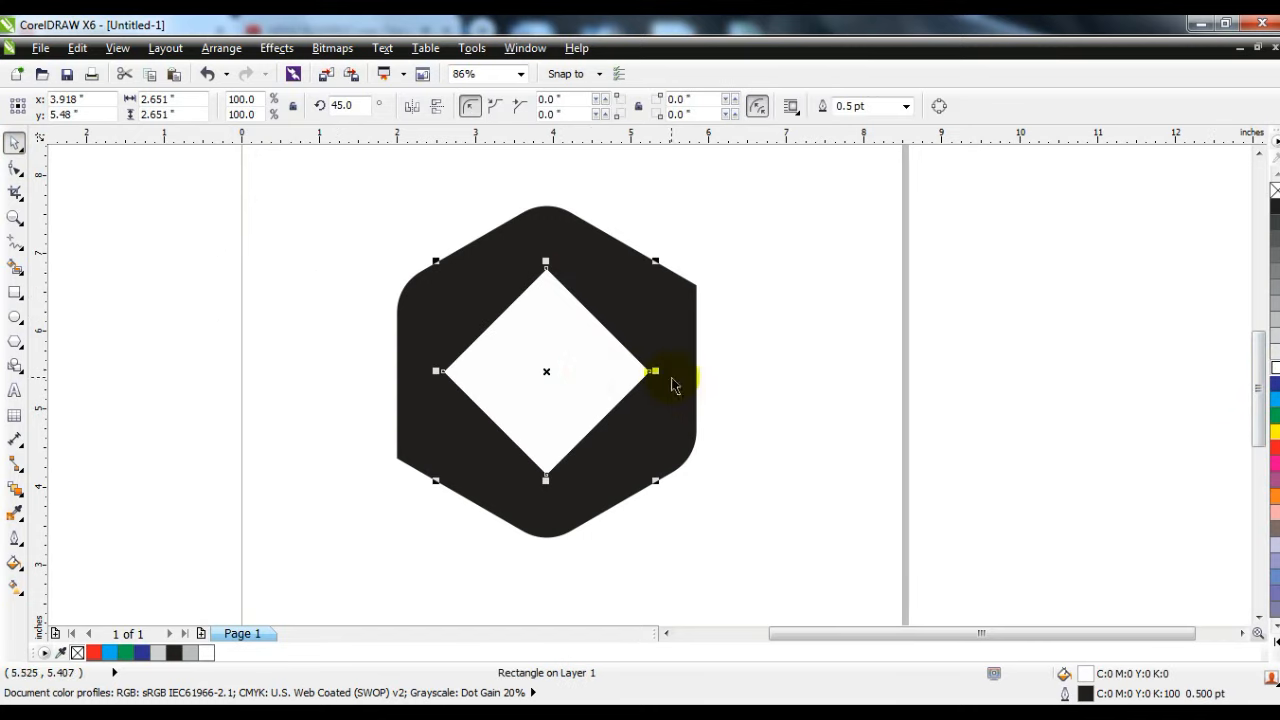
# - Narrow the white diamond to about 1.66 inches wide and rotate it until two of its sides are nearly vertical
pyautogui.moveTo(652, 371); pyautogui.dragTo(610, 372)
pyautogui.click(581, 380)
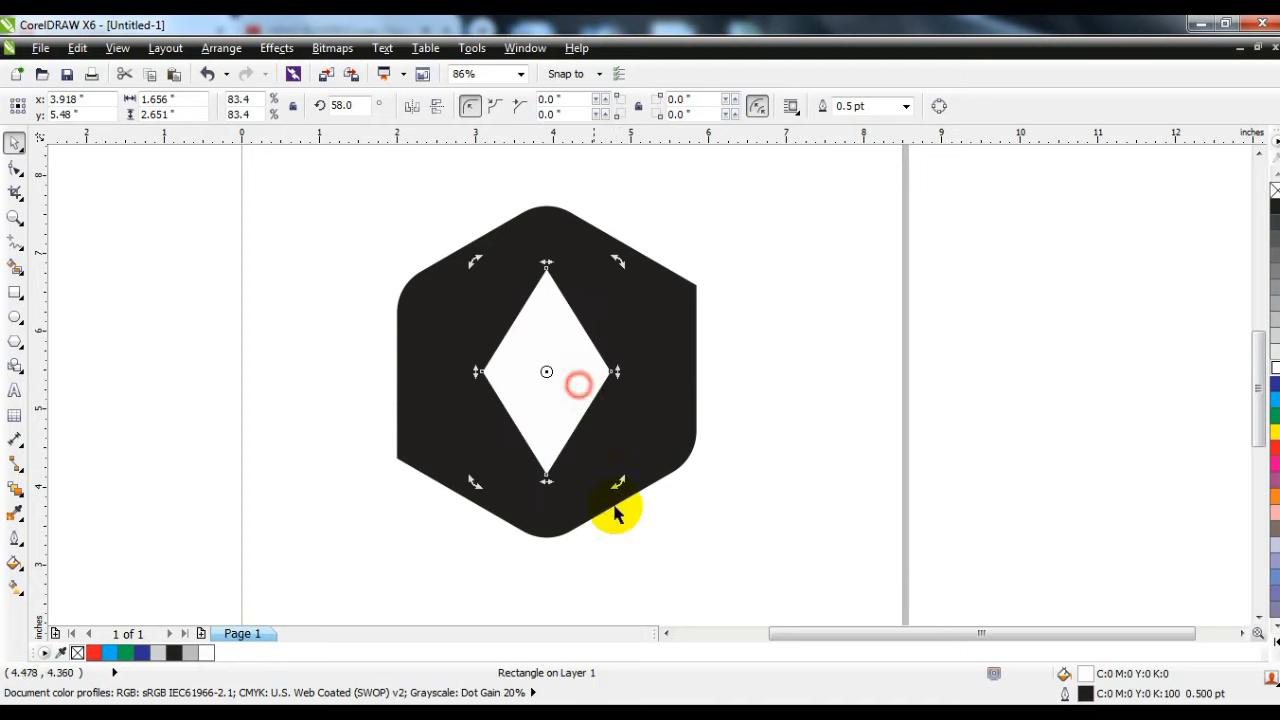
pyautogui.moveTo(606, 491); pyautogui.dragTo(650, 430)
pyautogui.click(794, 409)
# - Combine the white diamond with the hexagon to cut a hole, and fill the resulting shape with 20% black
pyautogui.click(557, 381)
pyautogui.keyDown('shift'); pyautogui.click(672, 357); pyautogui.keyUp('shift')
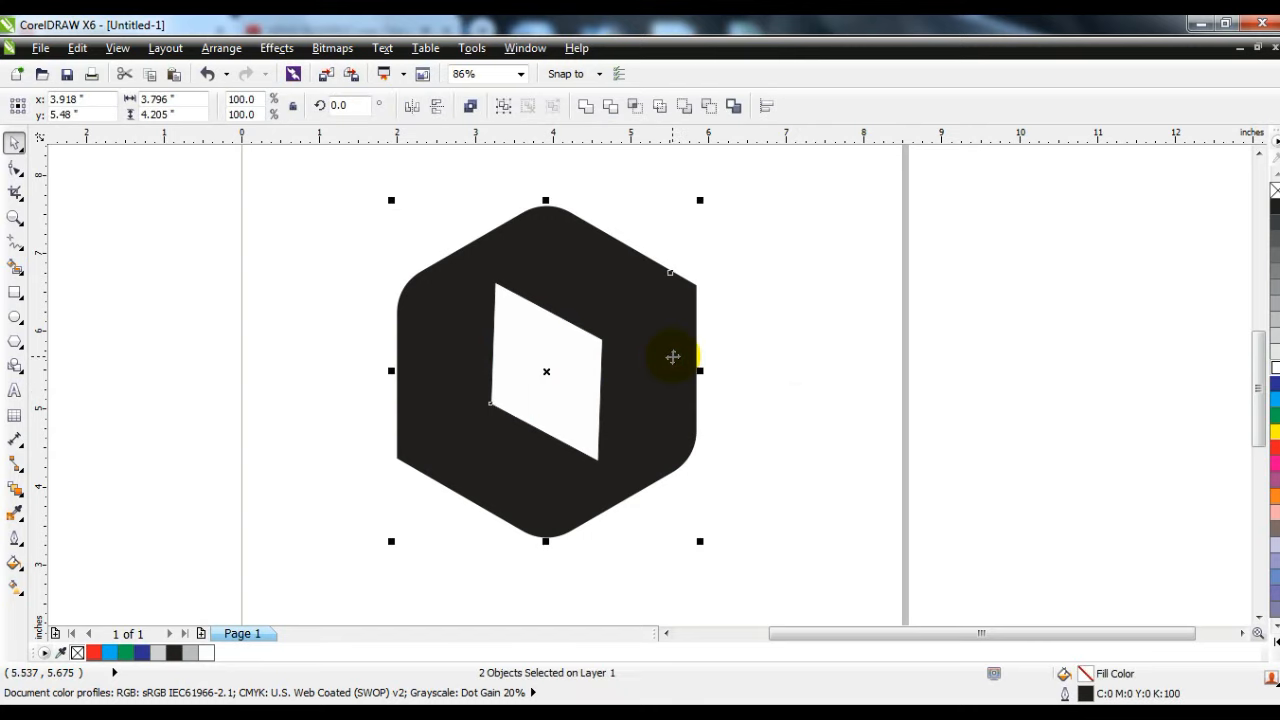
pyautogui.click(474, 107)
pyautogui.click(355, 253)
pyautogui.click(604, 283)
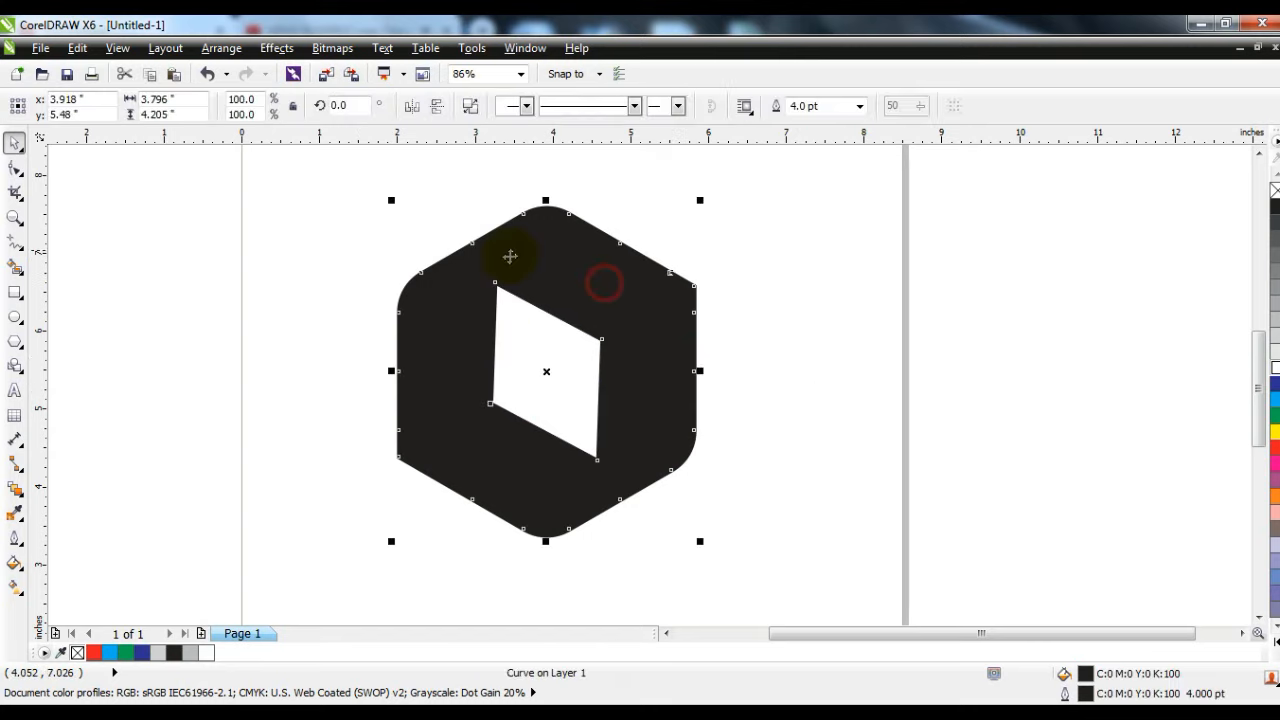
pyautogui.click(1274, 335)
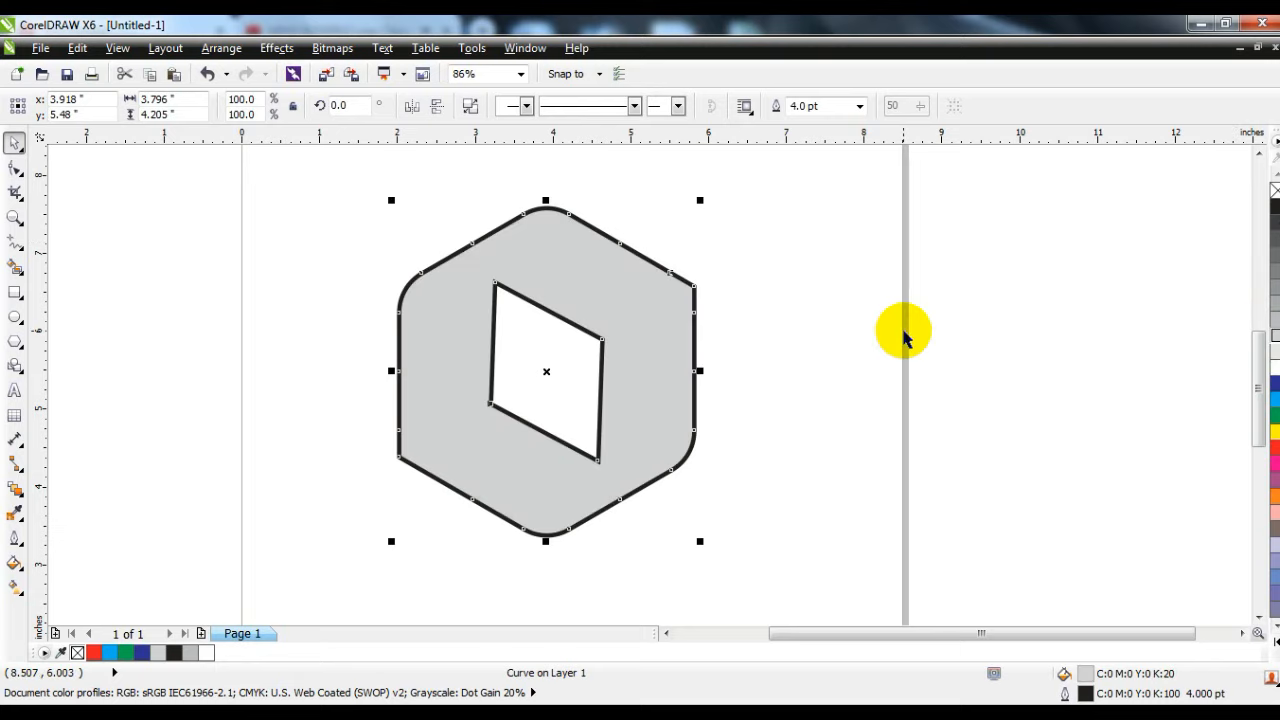
pyautogui.click(903, 336)
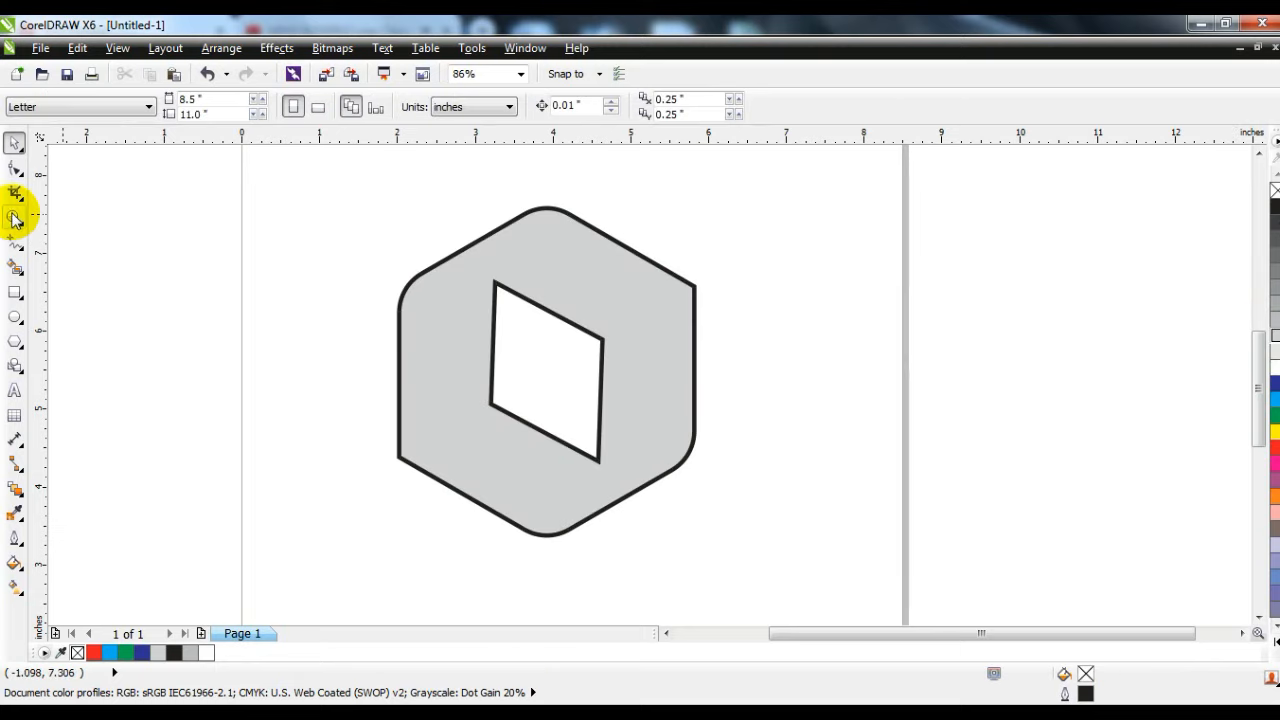
pyautogui.click(599, 75)
pyautogui.click(421, 194)
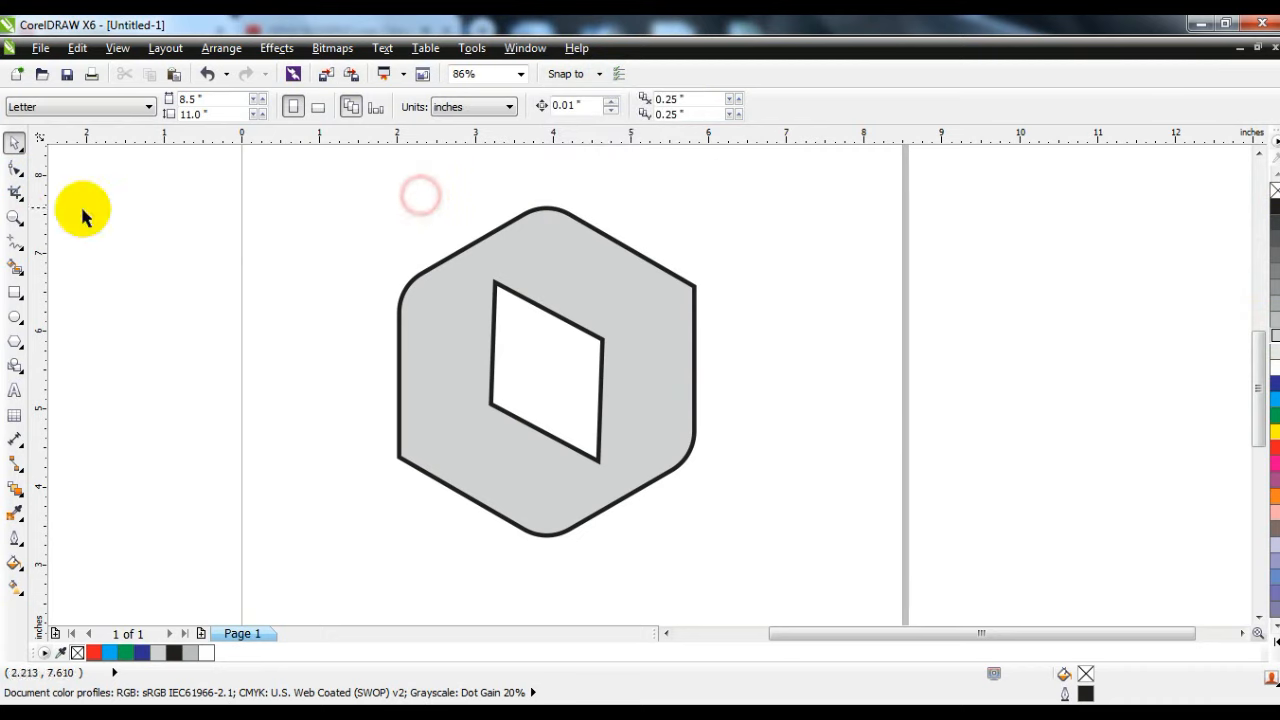
pyautogui.click(12, 218)
pyautogui.moveTo(316, 211); pyautogui.dragTo(800, 500)
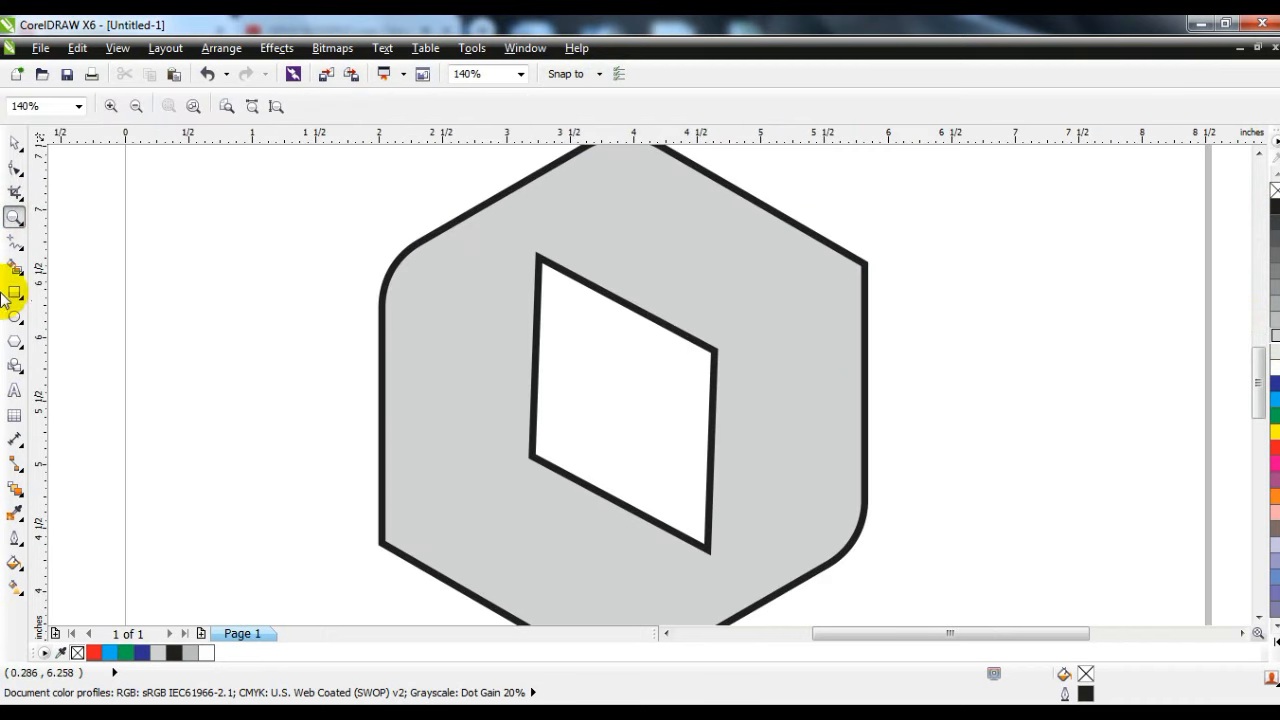
pyautogui.click(14, 245)
pyautogui.scroll(-2, 691, 277)
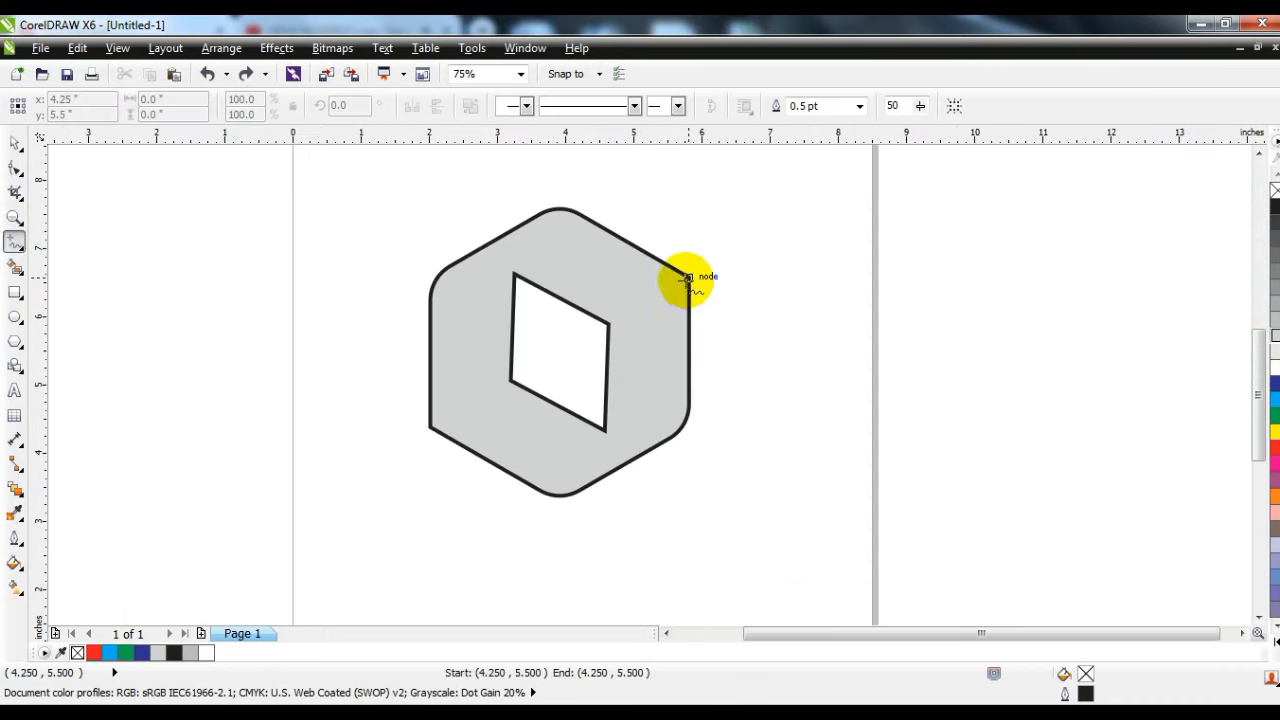
# - Draw a freehand polyline from outside the upper-right corner along the hole's upper edge and out past the upper-left corner
pyautogui.click(12, 218)
pyautogui.scroll(1, 420, 215)
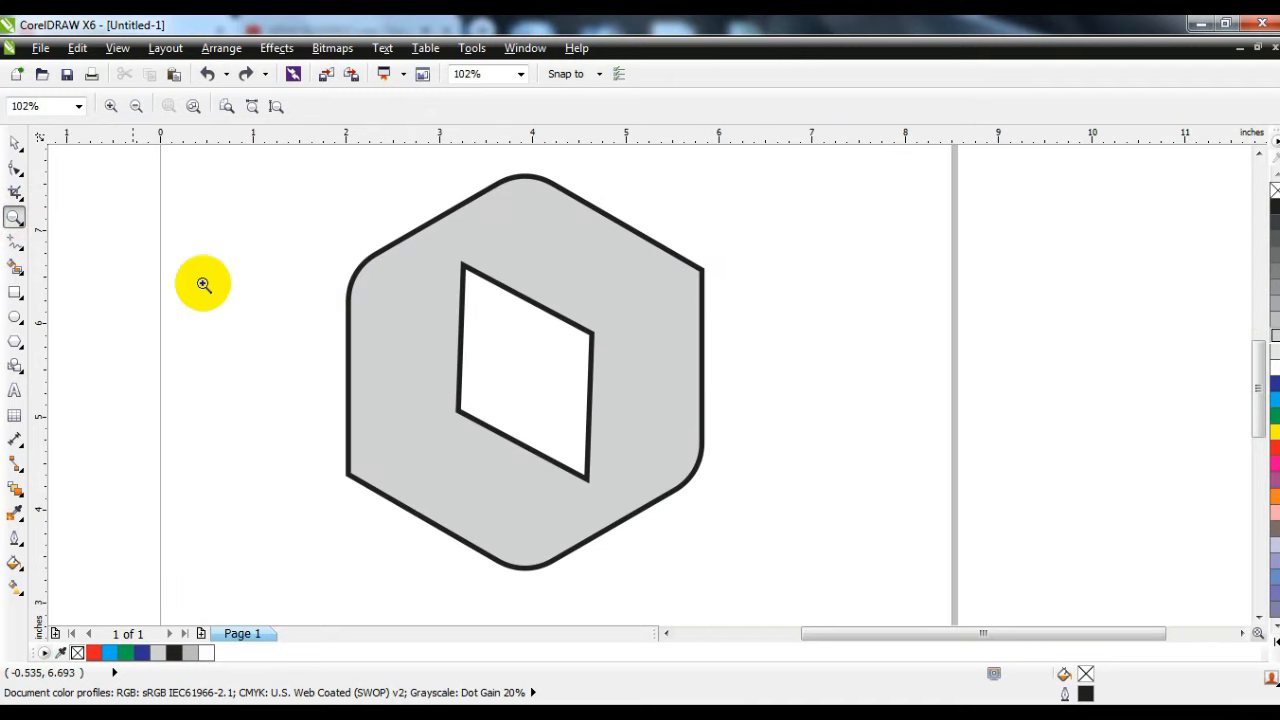
pyautogui.click(14, 243)
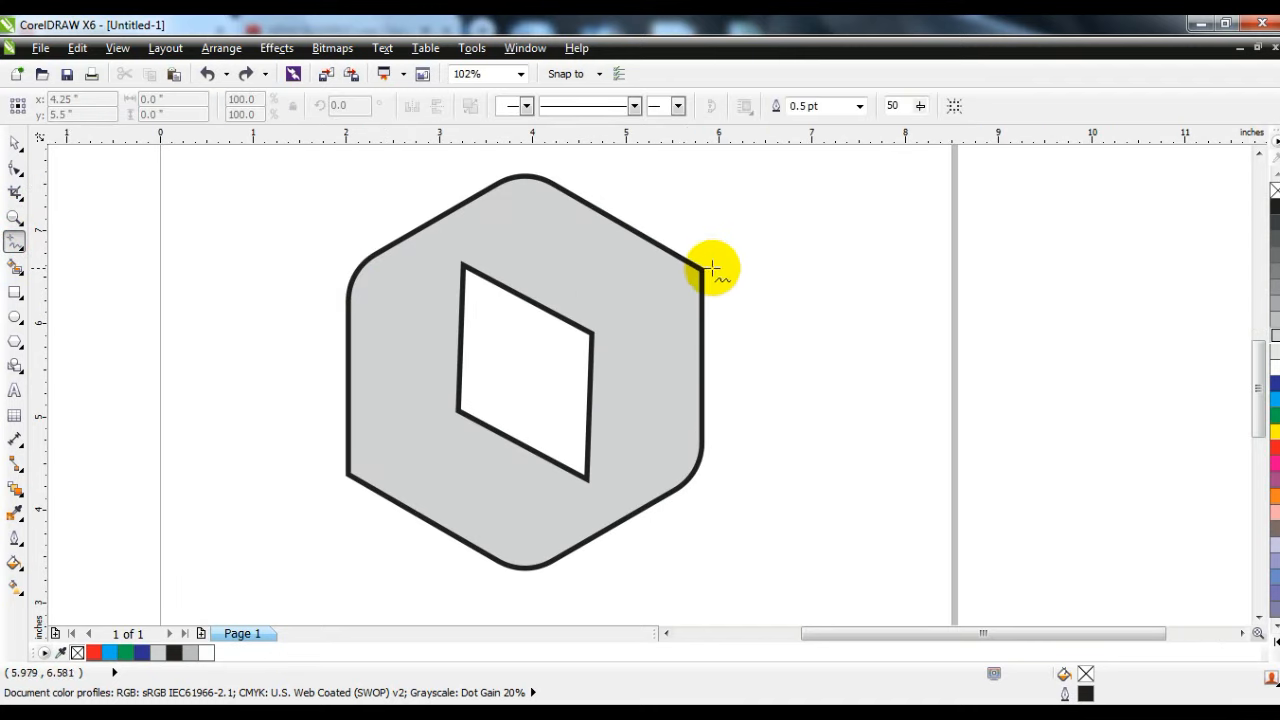
pyautogui.click(743, 204)
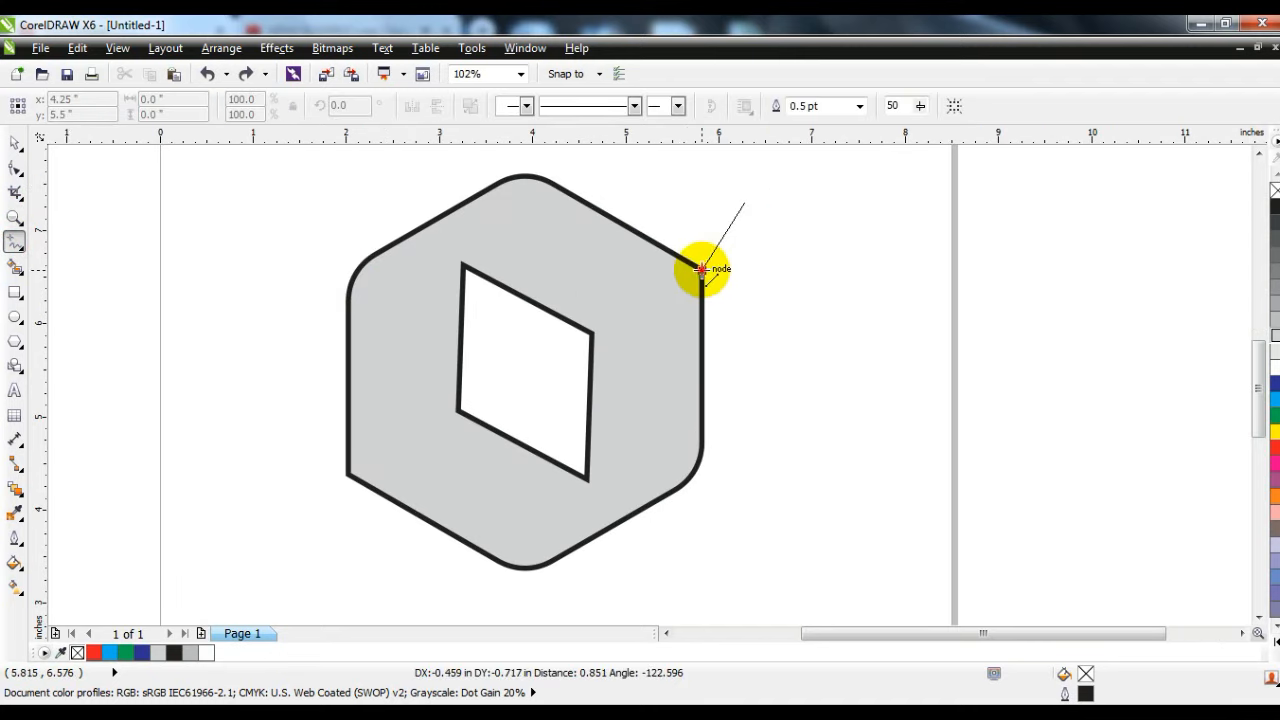
pyautogui.click(702, 270)
pyautogui.click(593, 335)
pyautogui.click(463, 265)
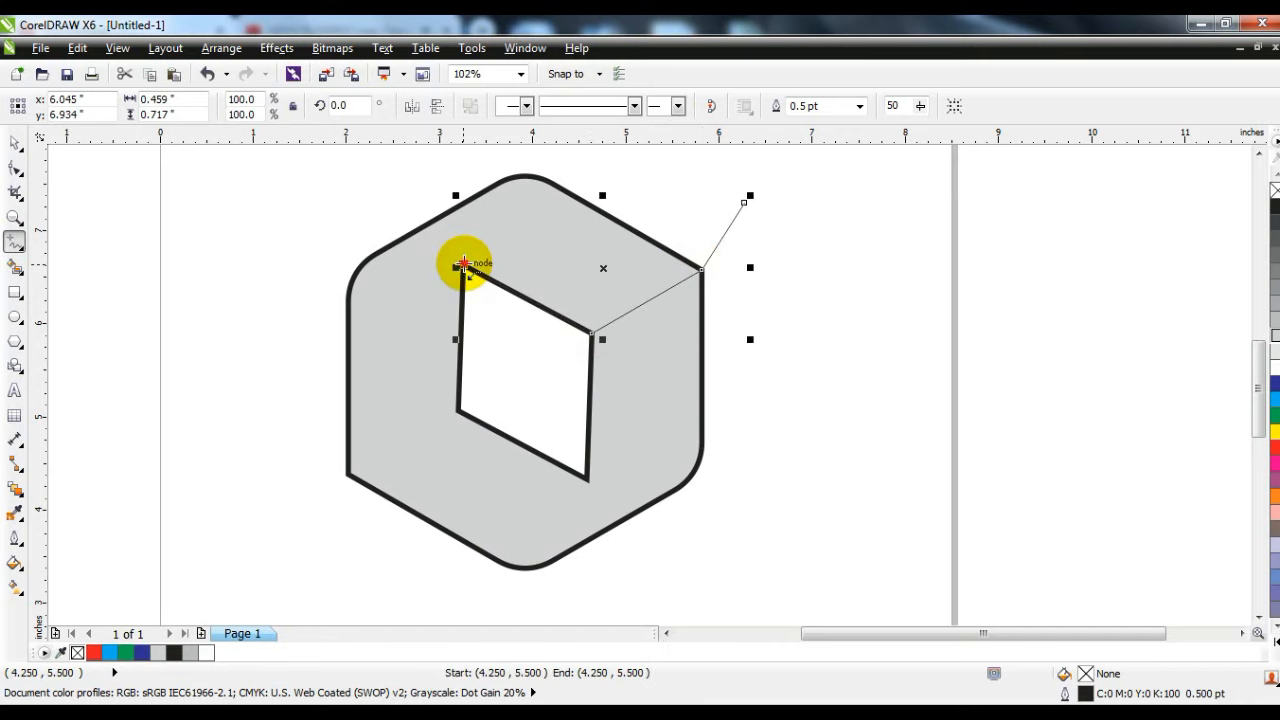
pyautogui.moveTo(368, 260); pyautogui.dragTo(309, 200)
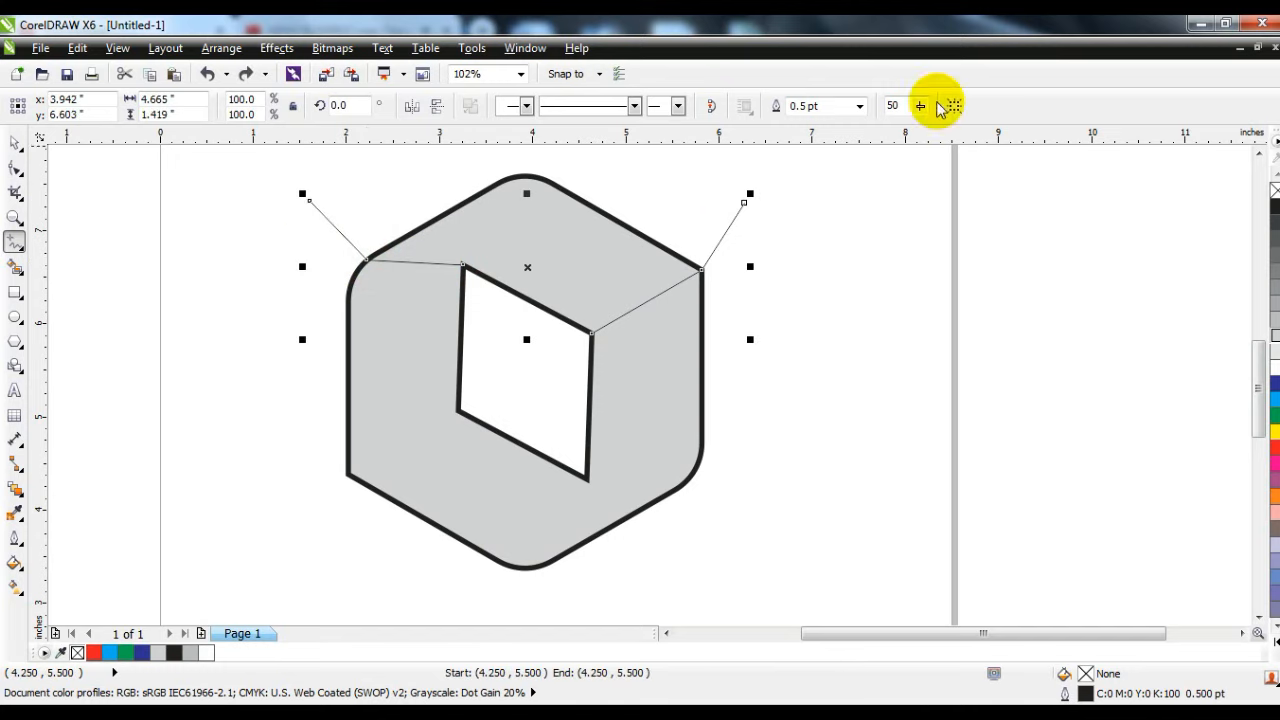
# - Set the polyline's outline width to 2.0 pt and convert all its segments to curves
pyautogui.click(859, 106)
pyautogui.click(805, 198)
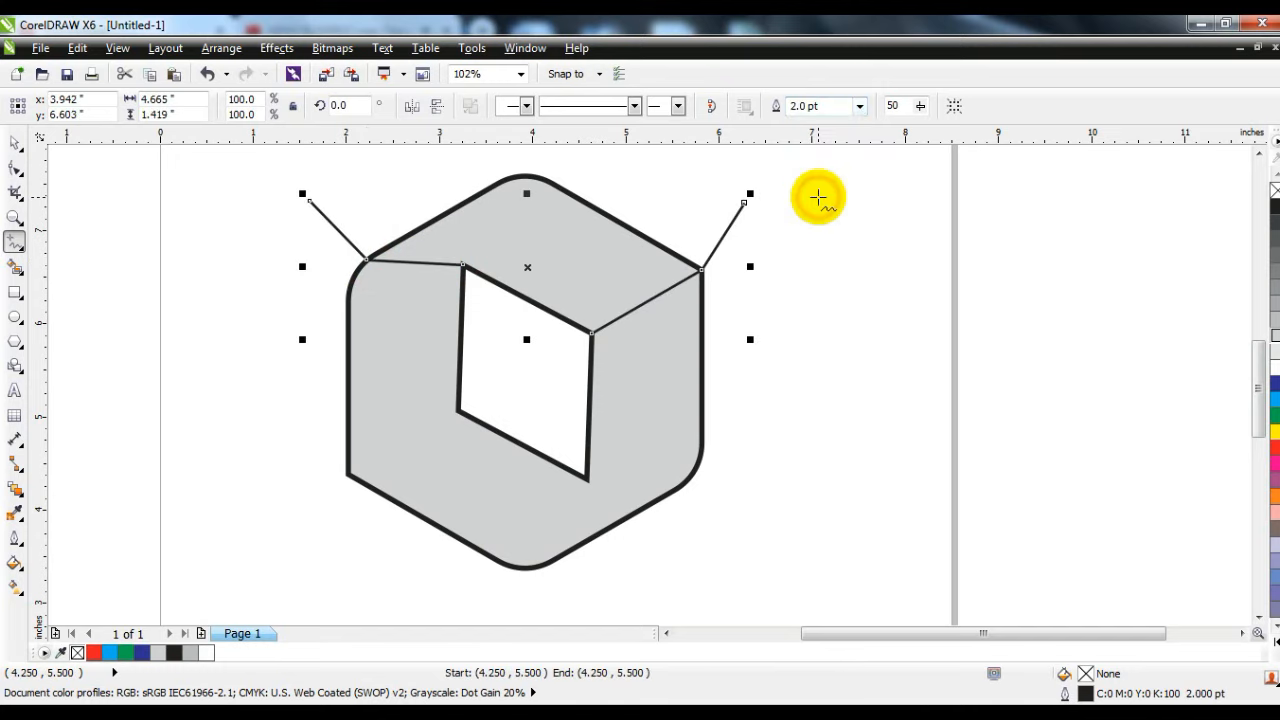
pyautogui.click(14, 170)
pyautogui.moveTo(281, 177); pyautogui.dragTo(834, 392)
pyautogui.click(263, 106)
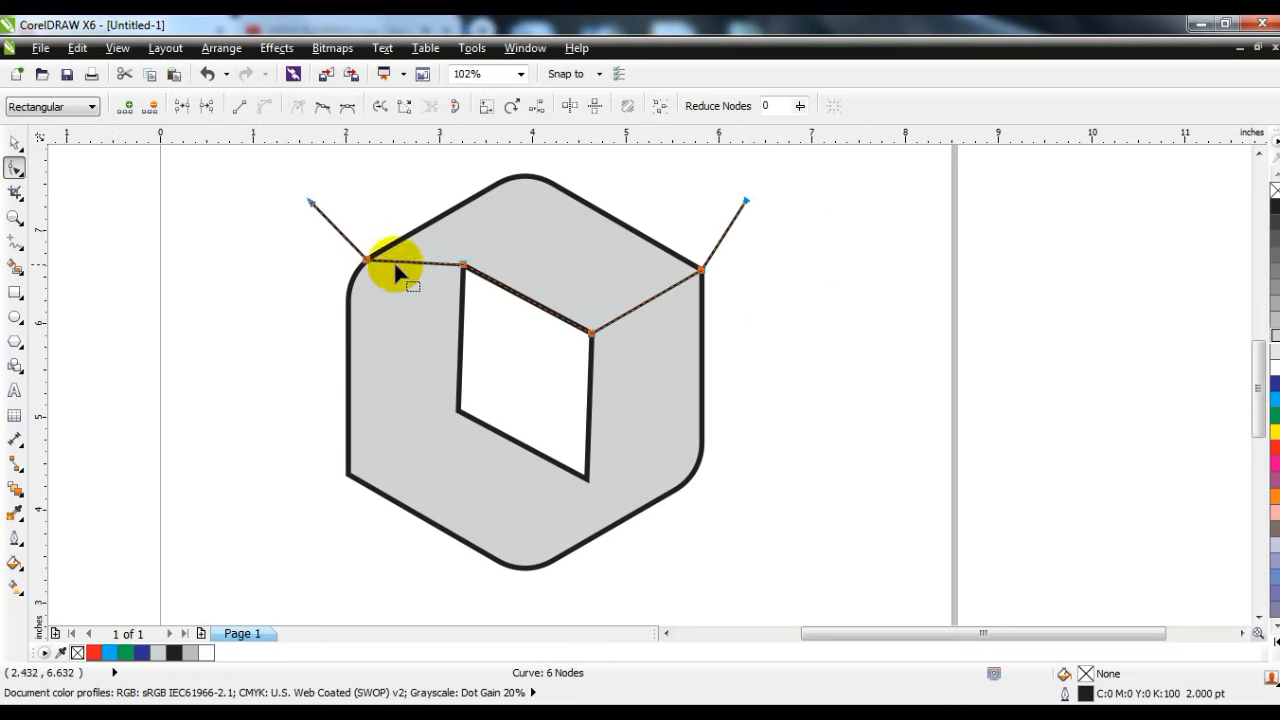
pyautogui.click(13, 220)
pyautogui.moveTo(257, 177); pyautogui.dragTo(800, 368)
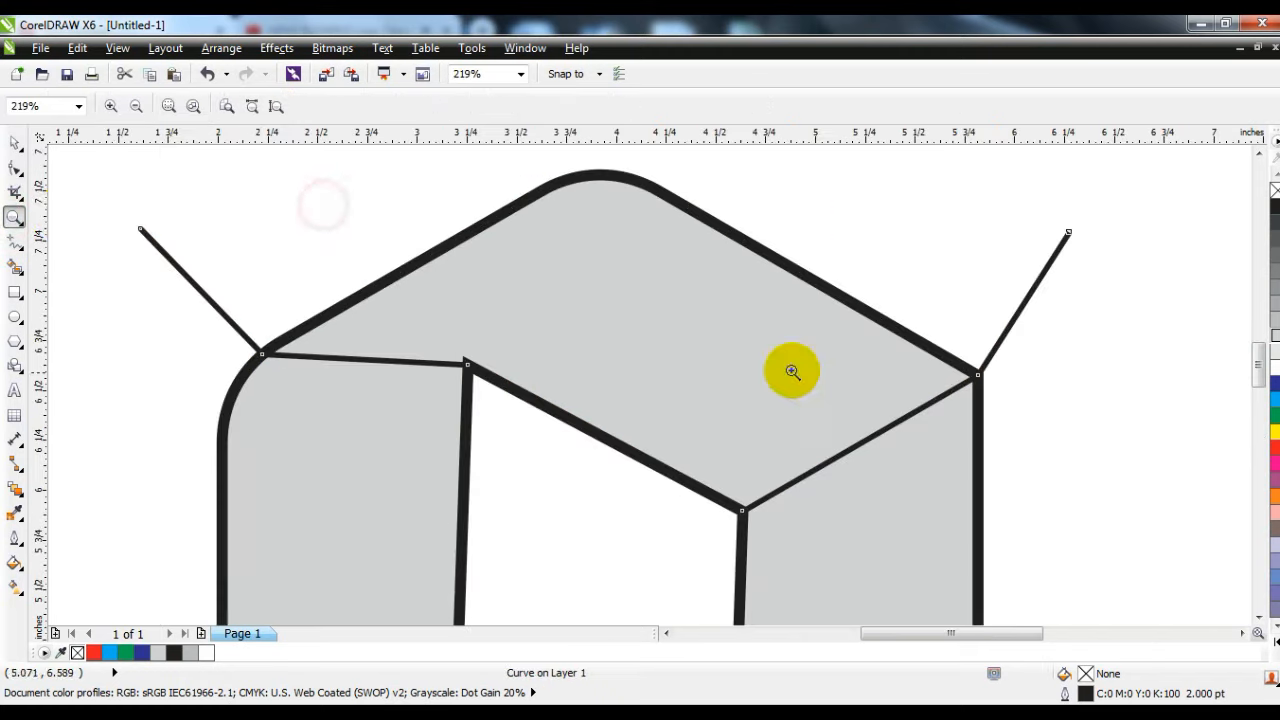
pyautogui.click(15, 142)
pyautogui.click(366, 163)
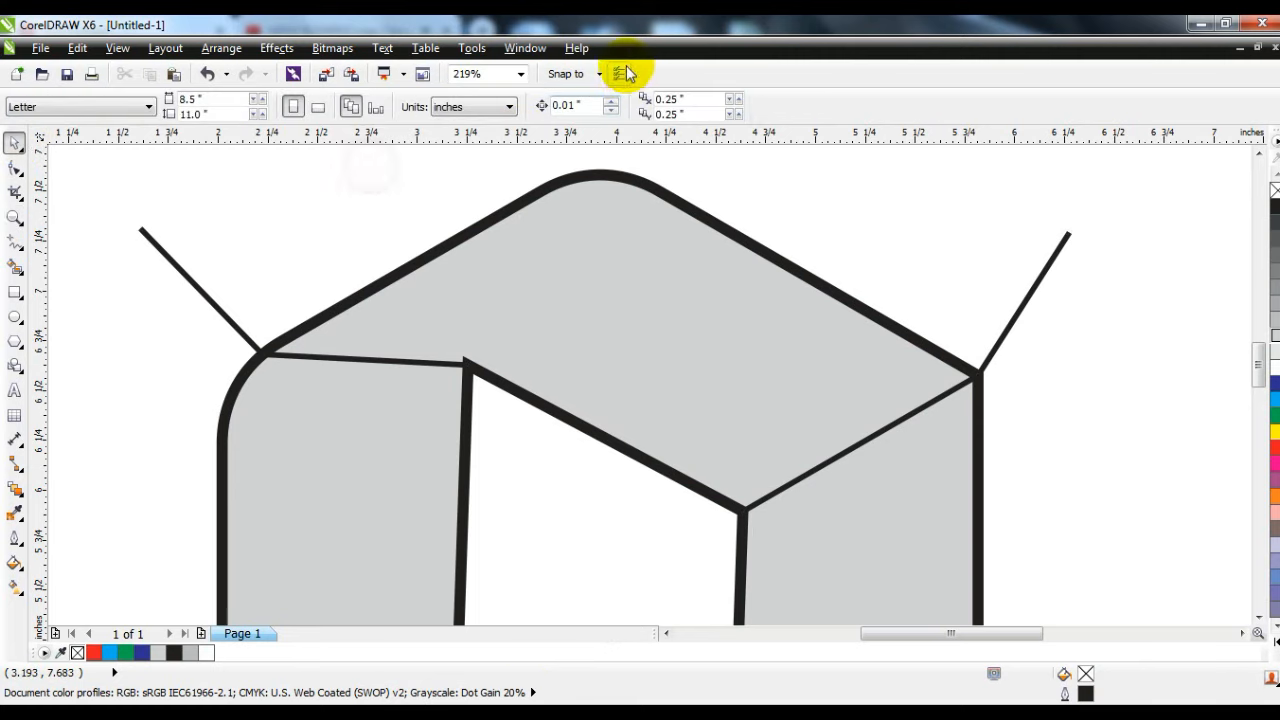
# - Bend the polyline segment between the hexagon's upper-left corner and the hole into an upward arc
pyautogui.click(601, 74)
pyautogui.click(562, 187)
pyautogui.click(389, 191)
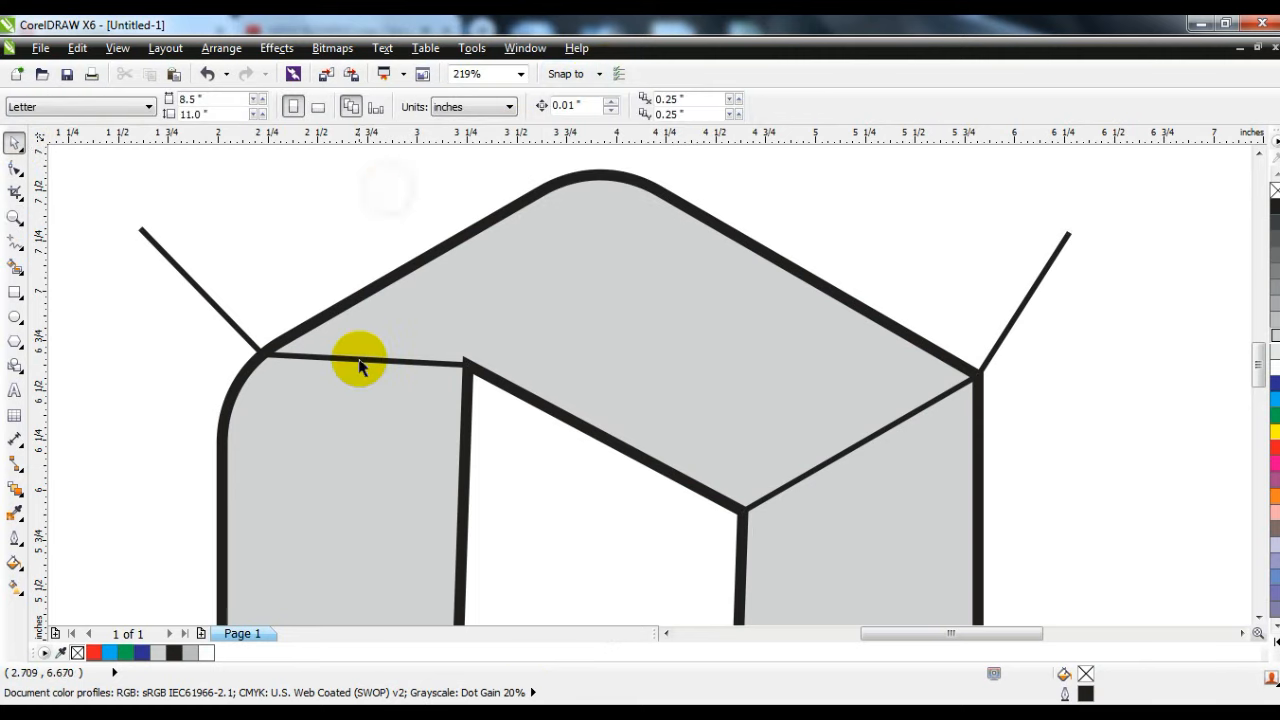
pyautogui.click(360, 359)
pyautogui.click(15, 167)
pyautogui.moveTo(200, 280); pyautogui.dragTo(510, 380)
pyautogui.moveTo(380, 360); pyautogui.dragTo(378, 342)
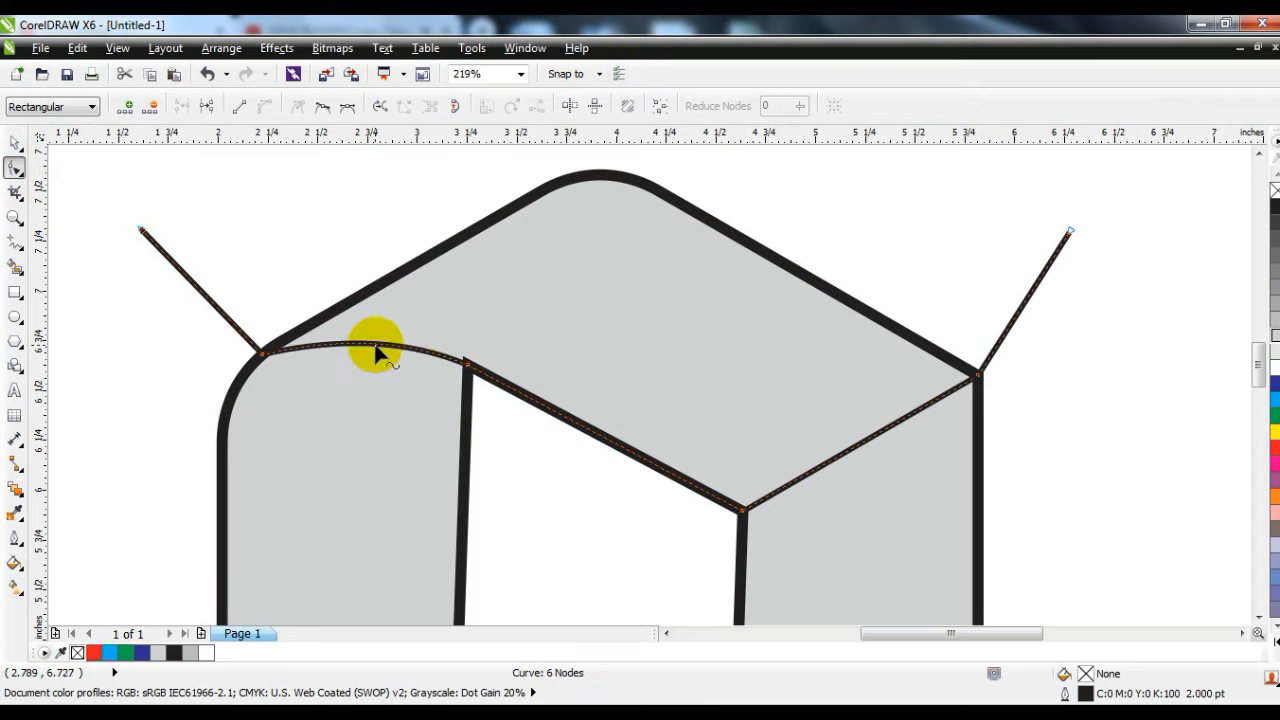
# - Align the arc's end nodes with the hole's corner and the hexagon's rounded edge, and refine the arc's curvature
pyautogui.moveTo(470, 364); pyautogui.dragTo(467, 360)
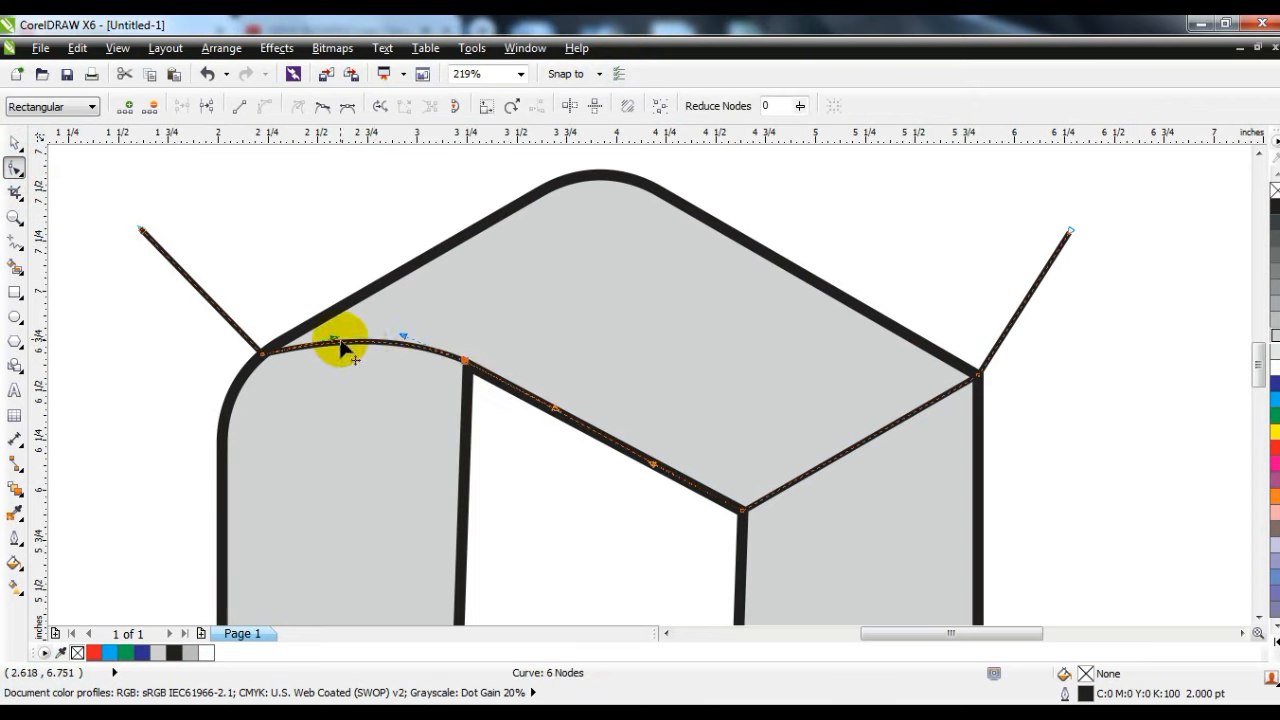
pyautogui.moveTo(336, 340); pyautogui.dragTo(317, 322)
pyautogui.moveTo(263, 355); pyautogui.dragTo(251, 363)
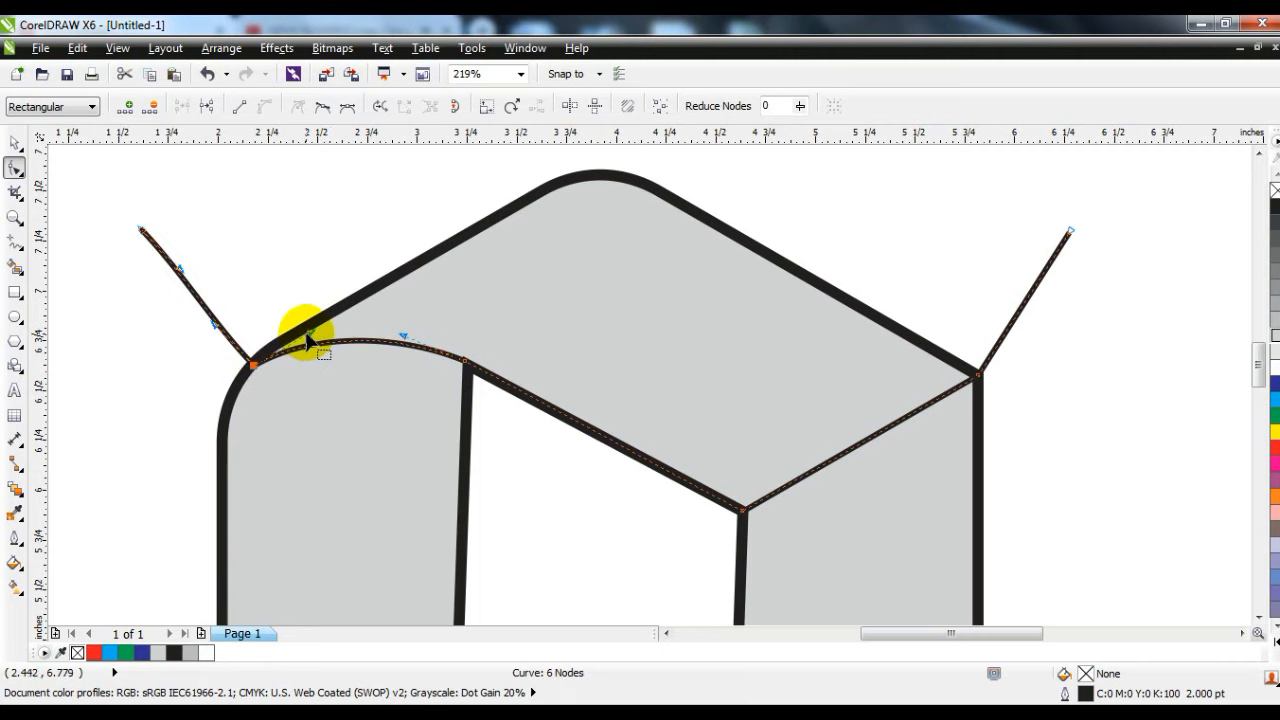
pyautogui.moveTo(310, 331); pyautogui.dragTo(311, 324)
pyautogui.moveTo(405, 345); pyautogui.dragTo(408, 337)
pyautogui.click(15, 143)
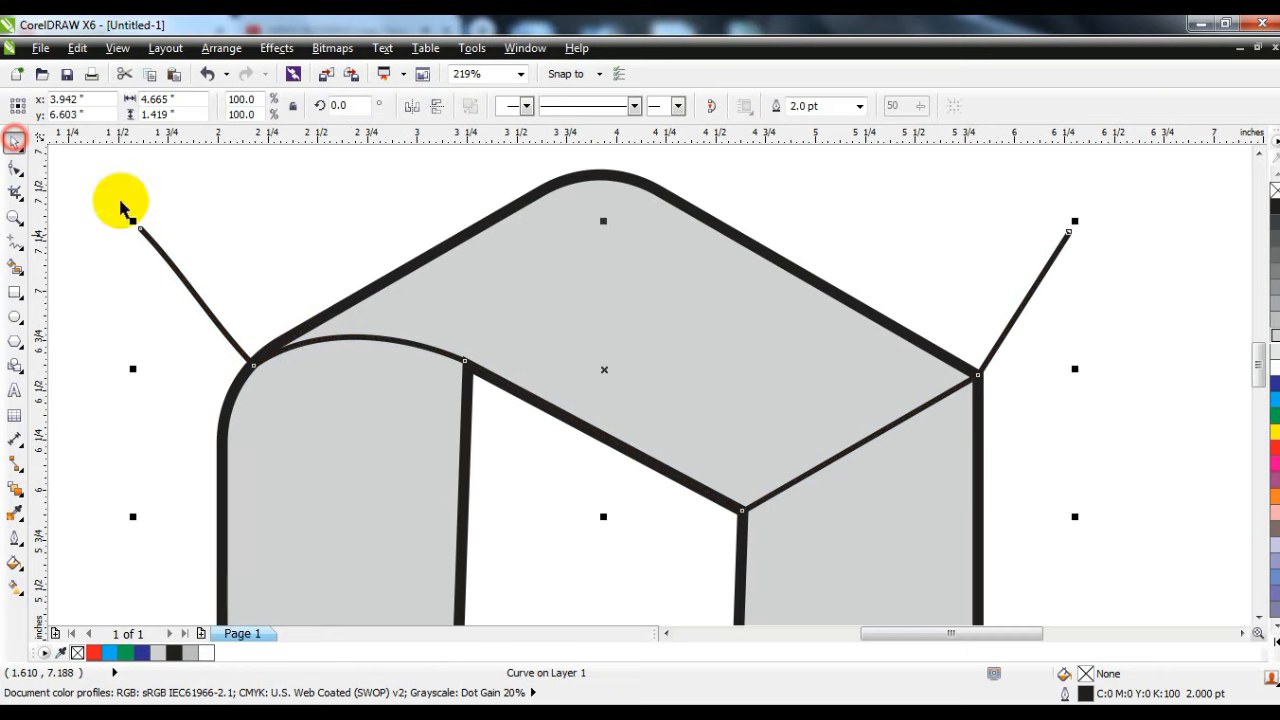
# - Make a copy of the dividing curve mirrored horizontally and vertically, and place it along the hole's lower edge to meet the opposite corners
pyautogui.click(957, 514)
pyautogui.press('F4')
pyautogui.click(886, 255)
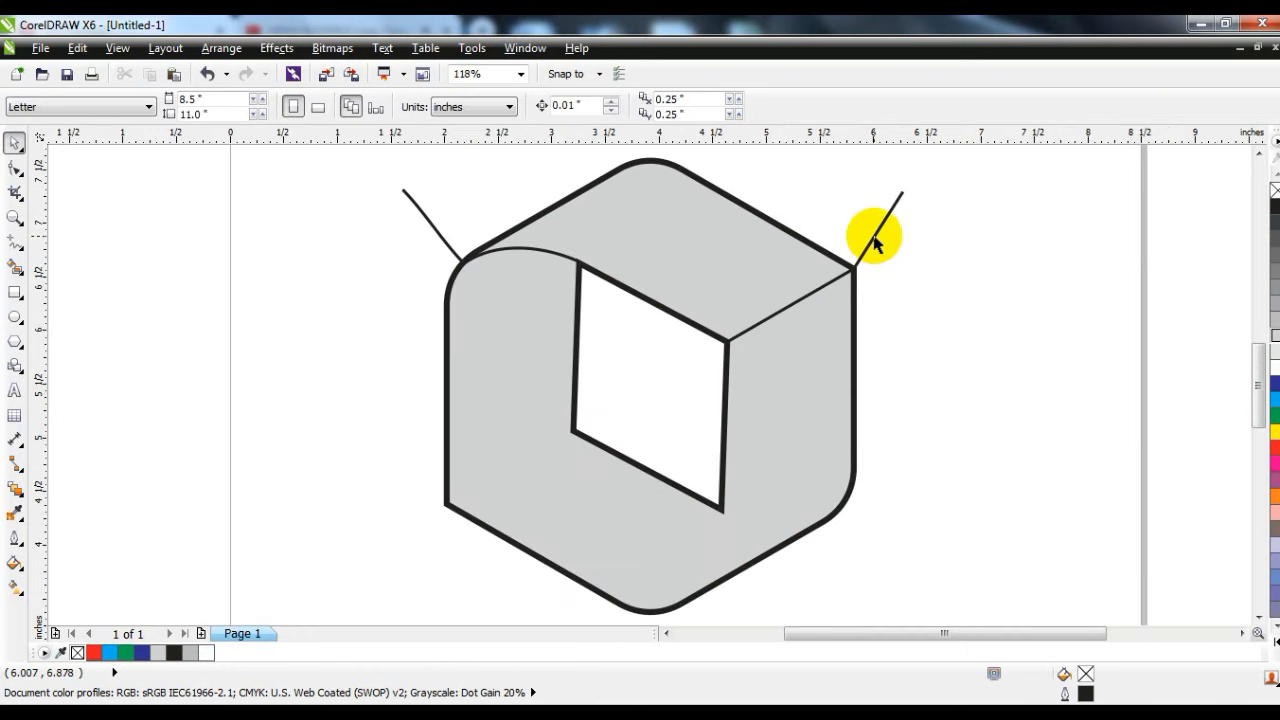
pyautogui.click(873, 240)
pyautogui.click(411, 105)
pyautogui.click(436, 105)
pyautogui.moveTo(654, 268); pyautogui.dragTo(647, 510)
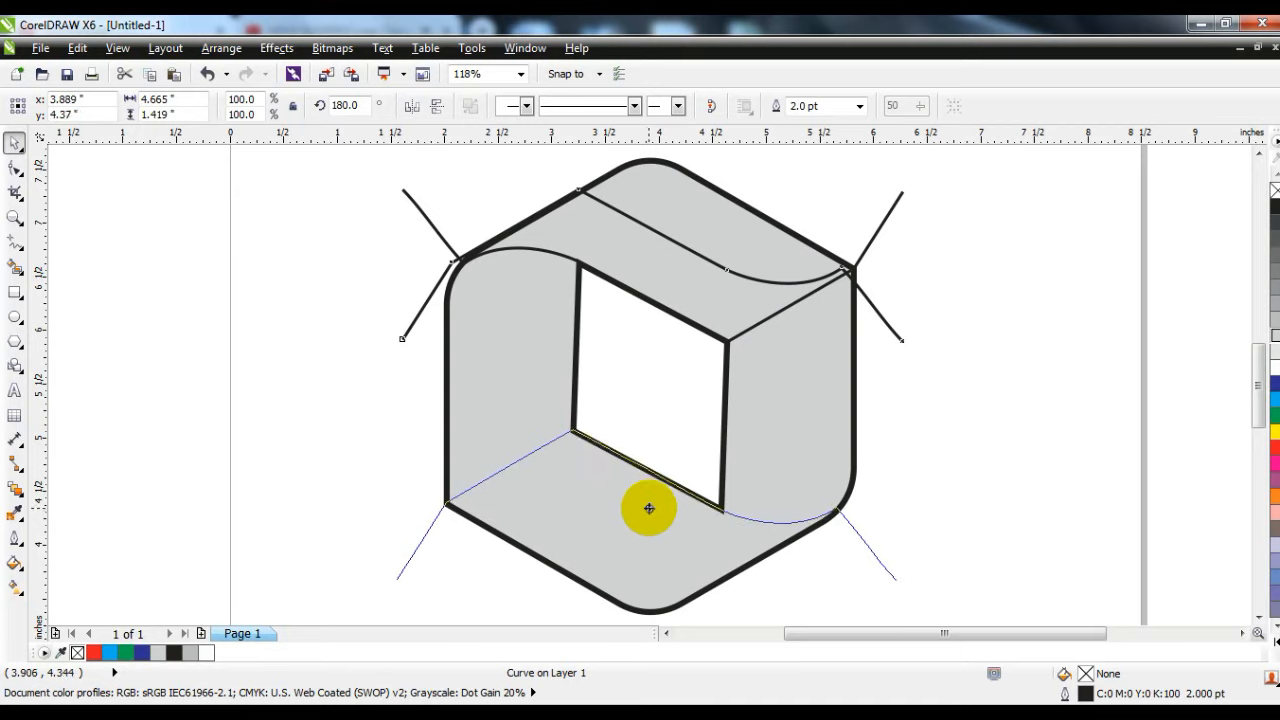
pyautogui.moveTo(649, 509); pyautogui.dragTo(649, 510)
pyautogui.click(421, 411)
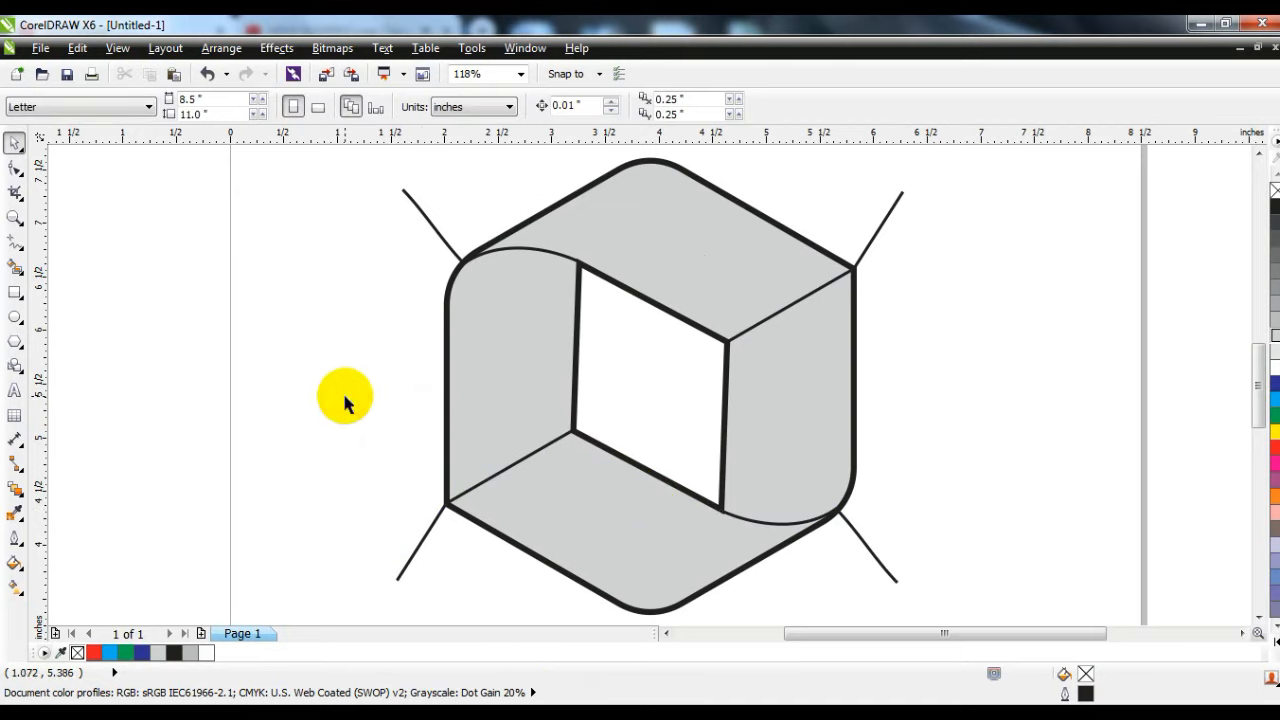
# - Use Smart Fill to turn the upper, left, lower and right regions of the hexagon into separate filled shapes
pyautogui.click(17, 262)
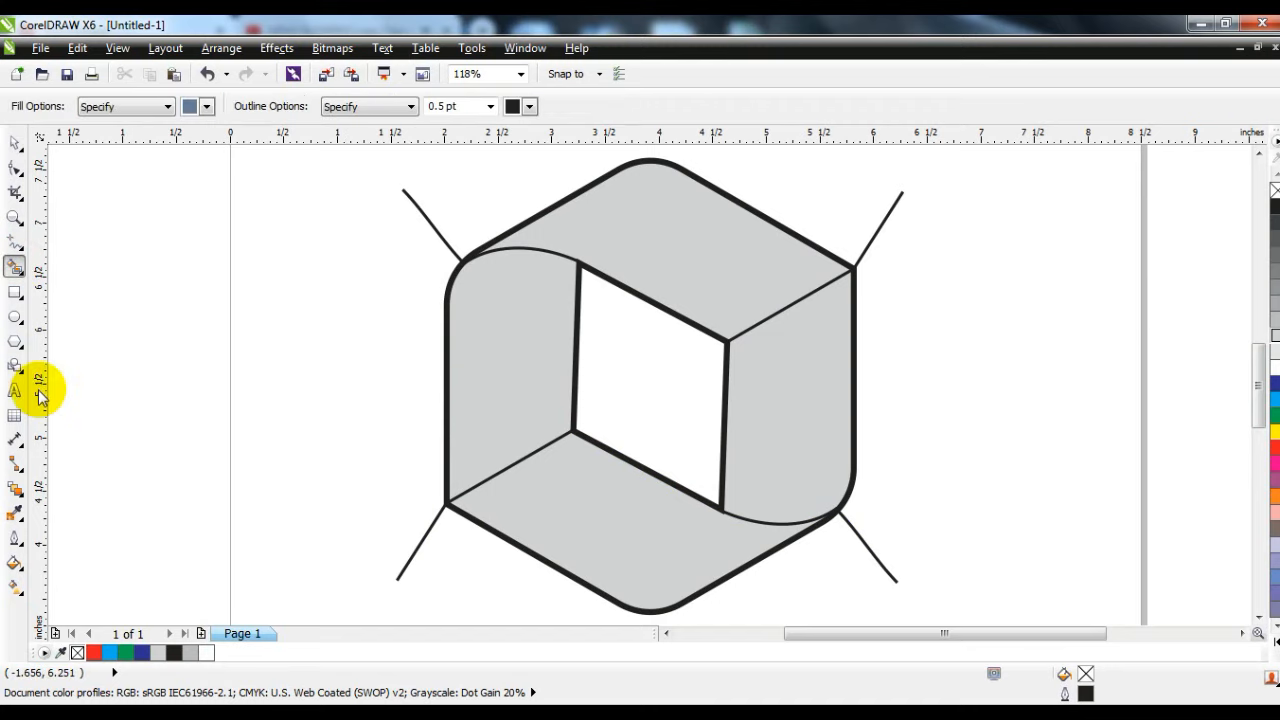
pyautogui.click(610, 208)
pyautogui.click(520, 331)
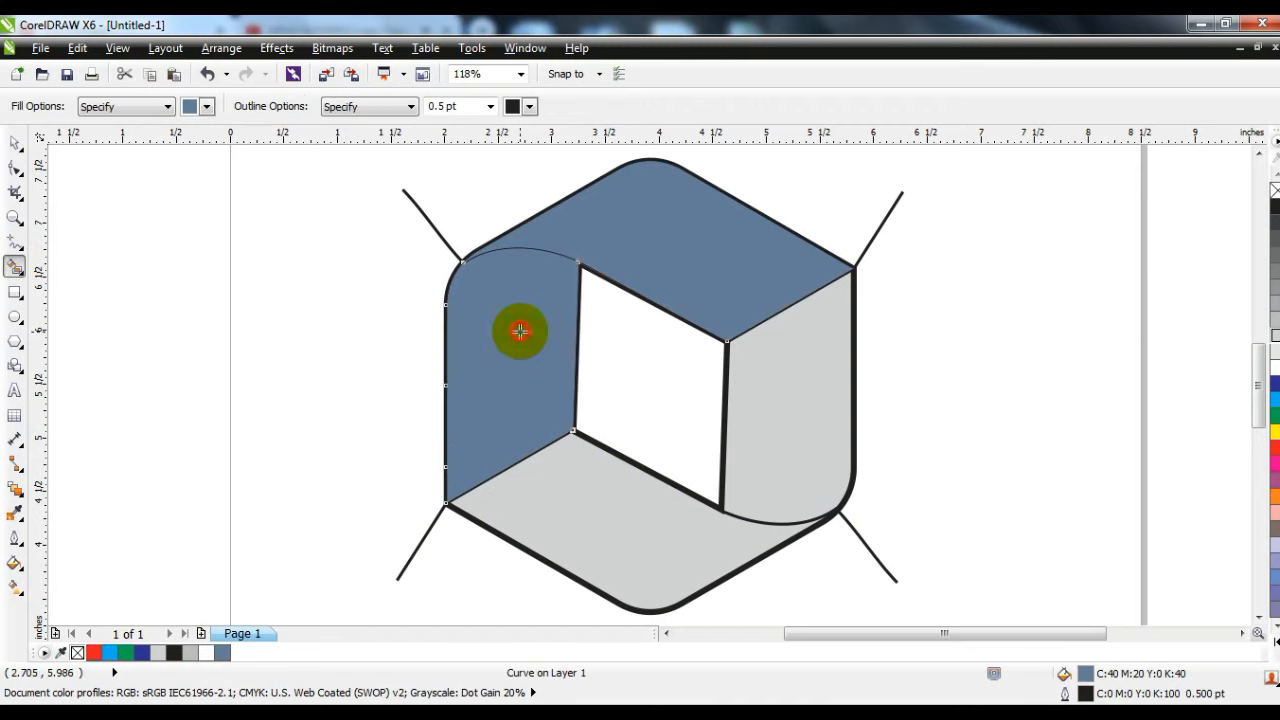
pyautogui.click(591, 483)
pyautogui.click(777, 415)
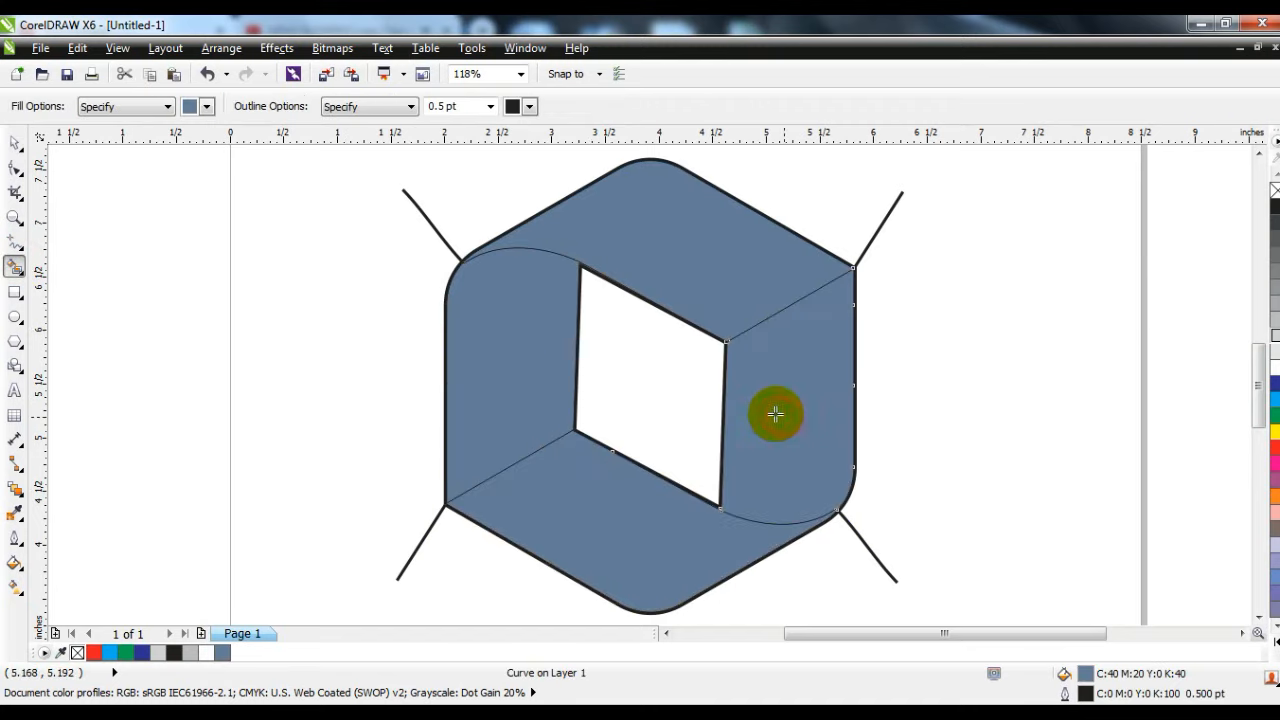
# - Delete the two dividing curves that extend beyond the hexagon
pyautogui.click(15, 143)
pyautogui.click(424, 215)
pyautogui.press('Delete')
pyautogui.click(867, 545)
pyautogui.press('Delete')
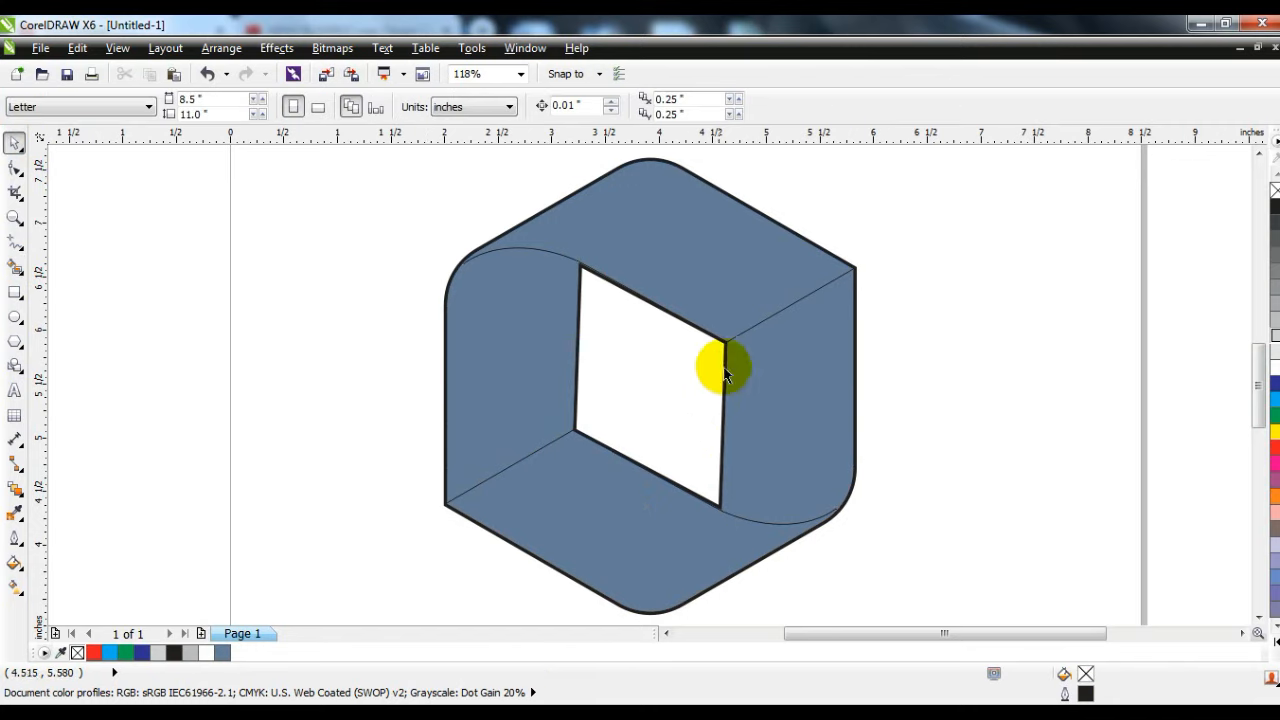
pyautogui.moveTo(724, 368); pyautogui.dragTo(516, 381)
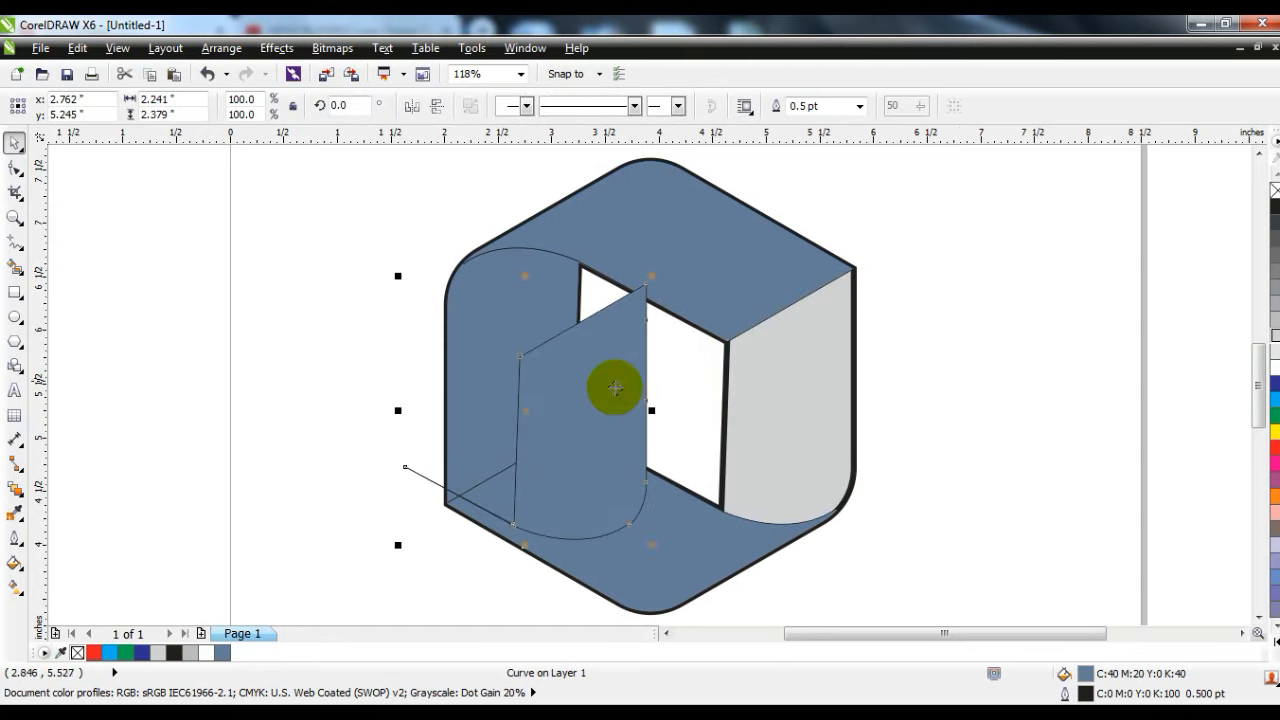
pyautogui.hotkey('ctrl', 'z')
pyautogui.click(963, 398)
# - Fill the upper face of the hexagon with bright blue
pyautogui.click(661, 290)
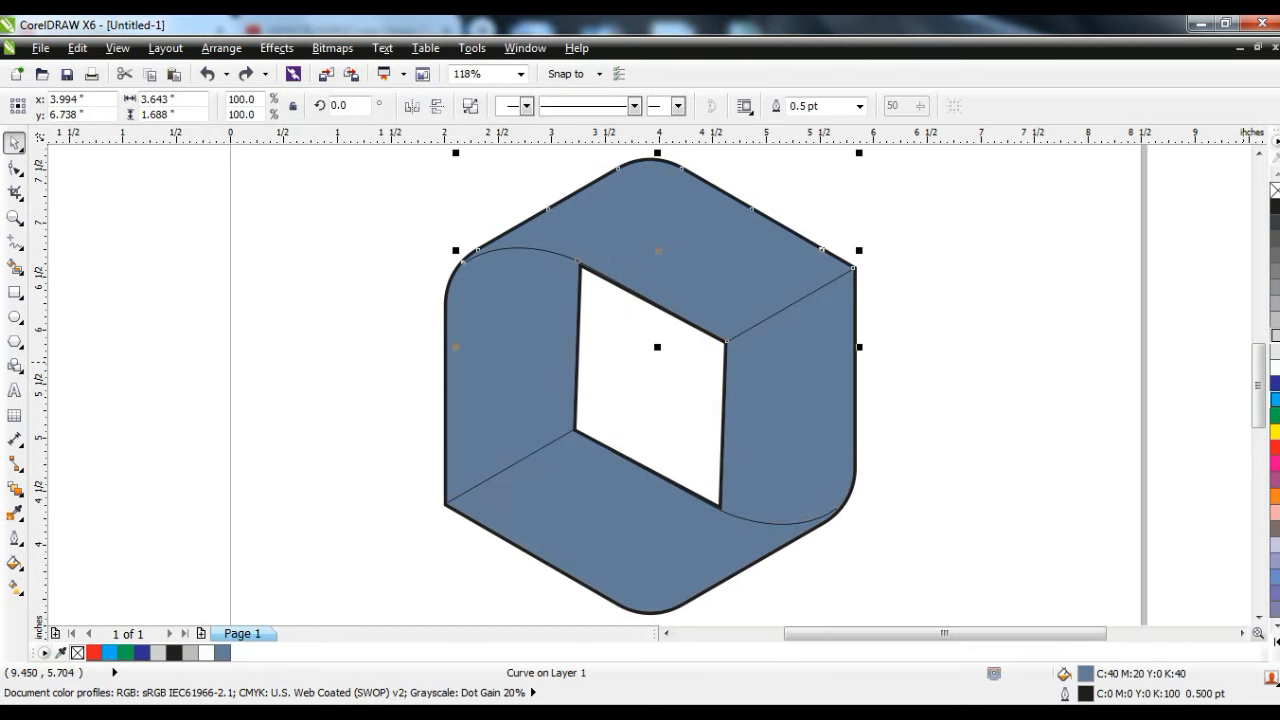
pyautogui.click(1274, 399)
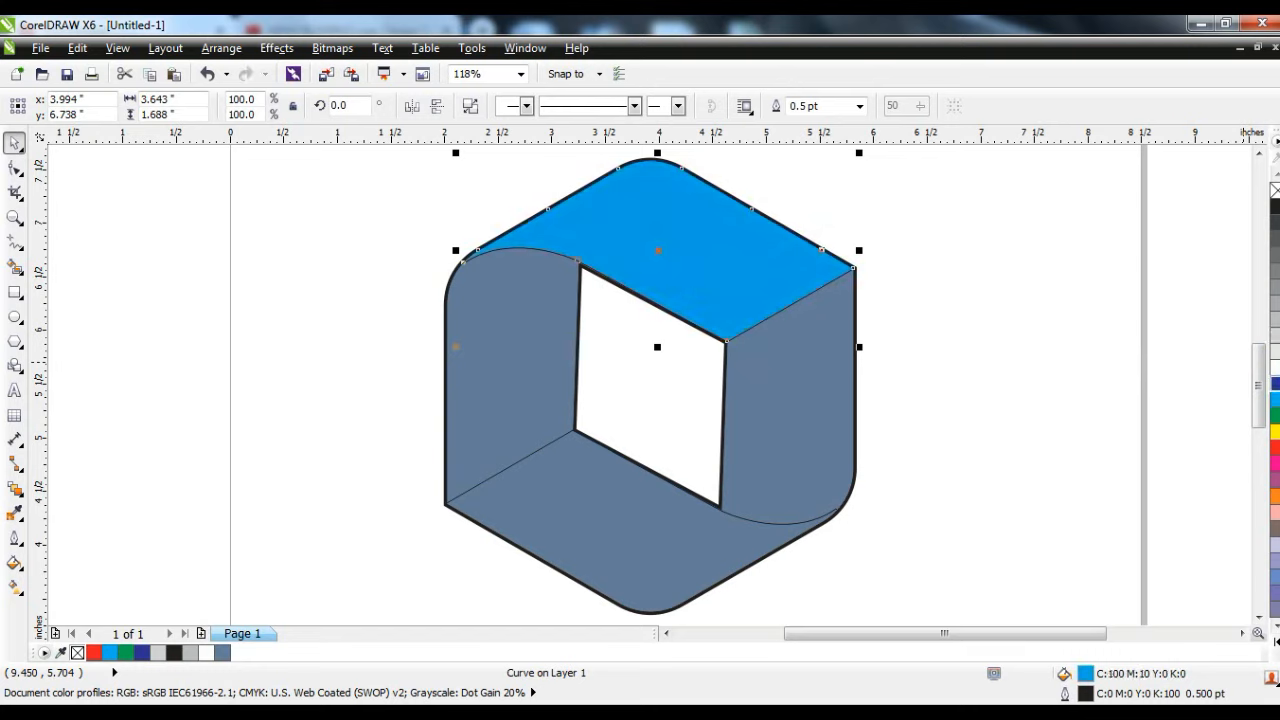
pyautogui.click(1001, 377)
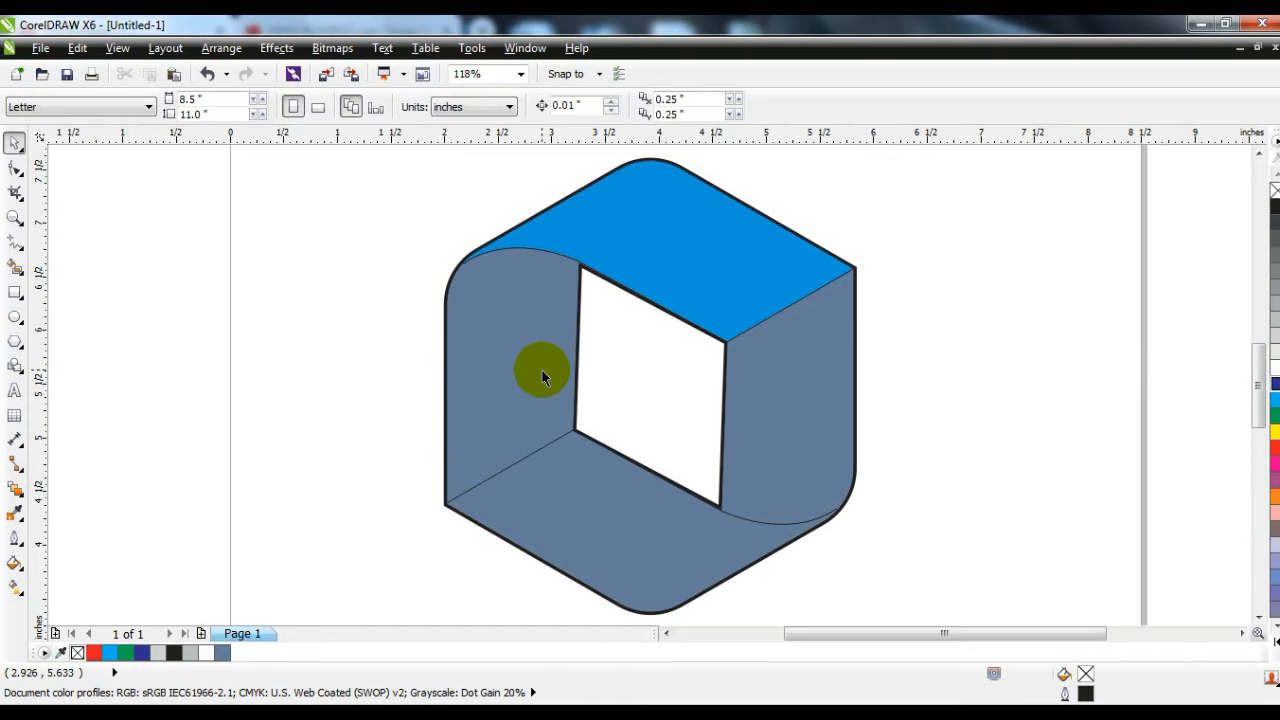
# - Fill the left face with black and give it a linear gradient running downward from black to white
pyautogui.click(542, 368)
pyautogui.click(1276, 645)
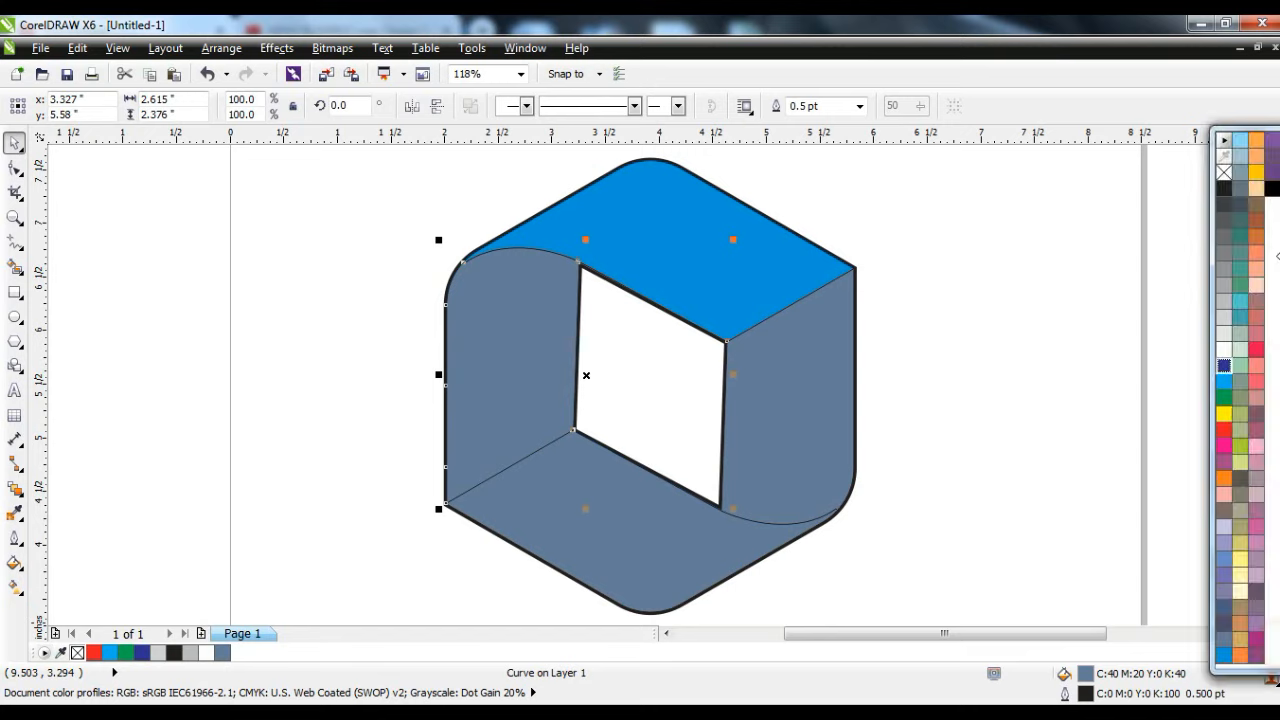
pyautogui.click(1272, 190)
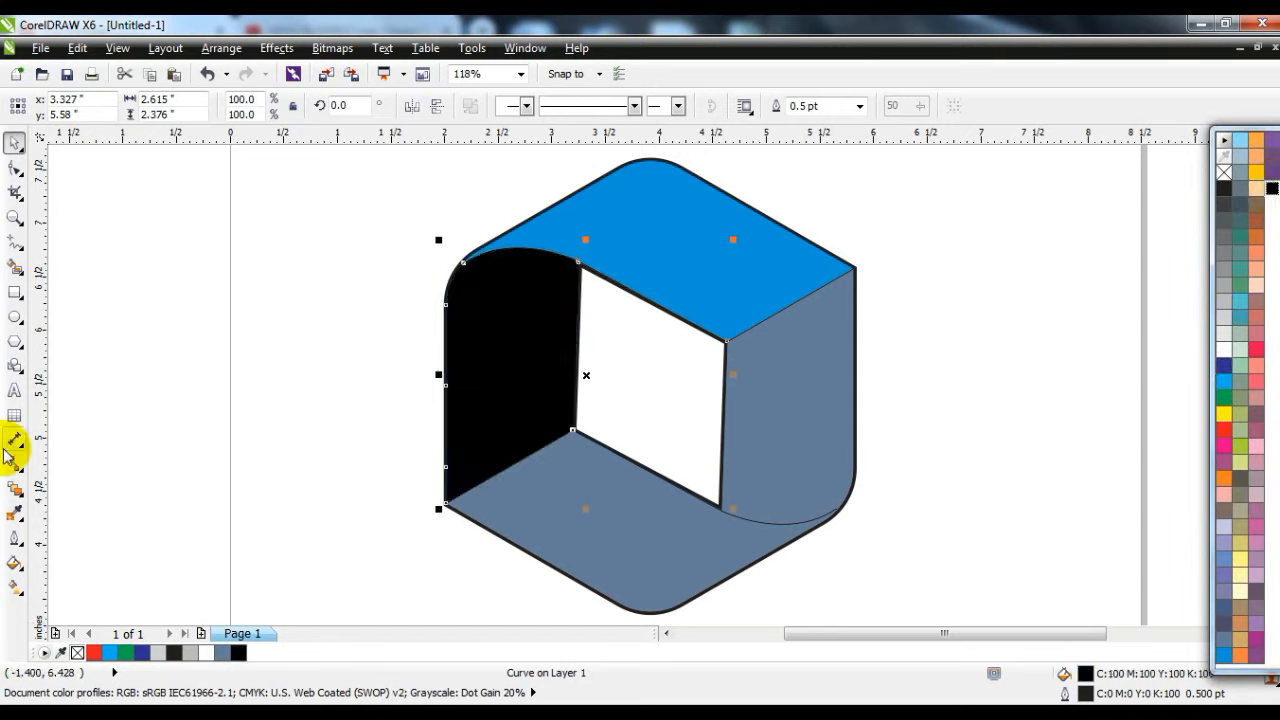
pyautogui.click(14, 588)
pyautogui.moveTo(533, 228); pyautogui.dragTo(524, 397)
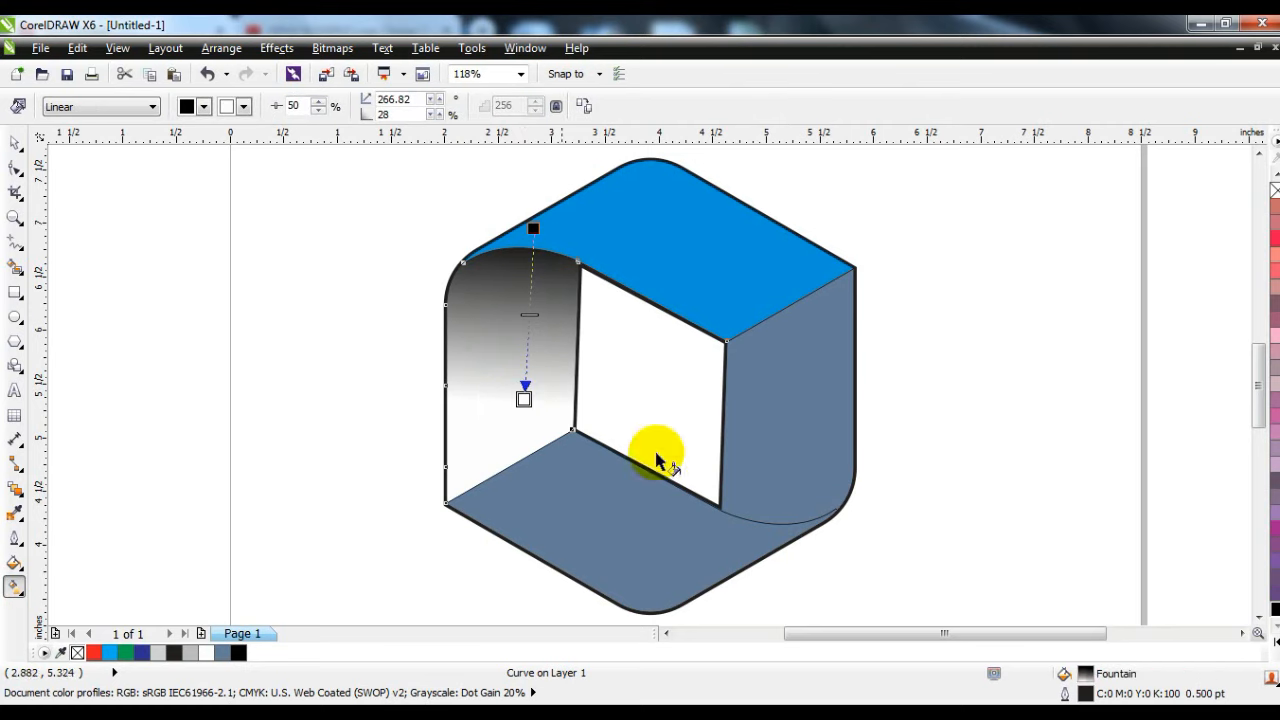
# - Change the left face's gradient end colour to dark blue and extend the gradient further down the face
pyautogui.click(1274, 645)
pyautogui.moveTo(1224, 366); pyautogui.dragTo(524, 400)
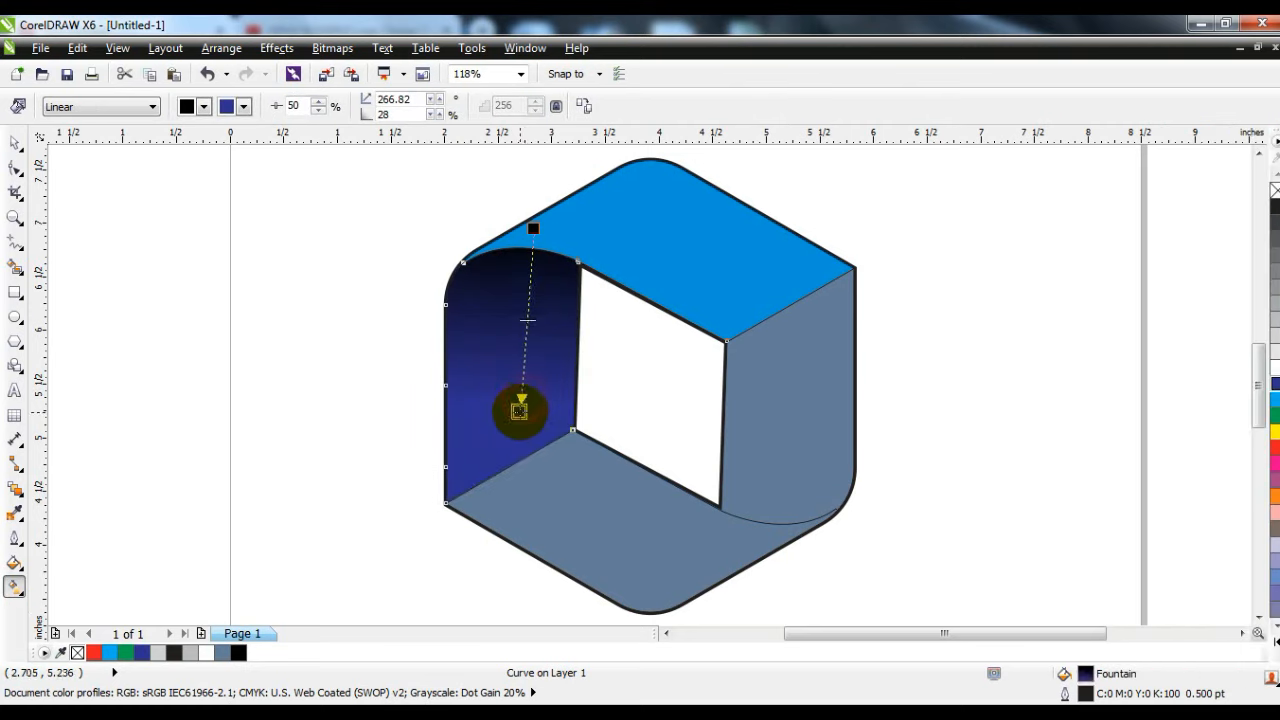
pyautogui.moveTo(530, 218); pyautogui.dragTo(526, 226)
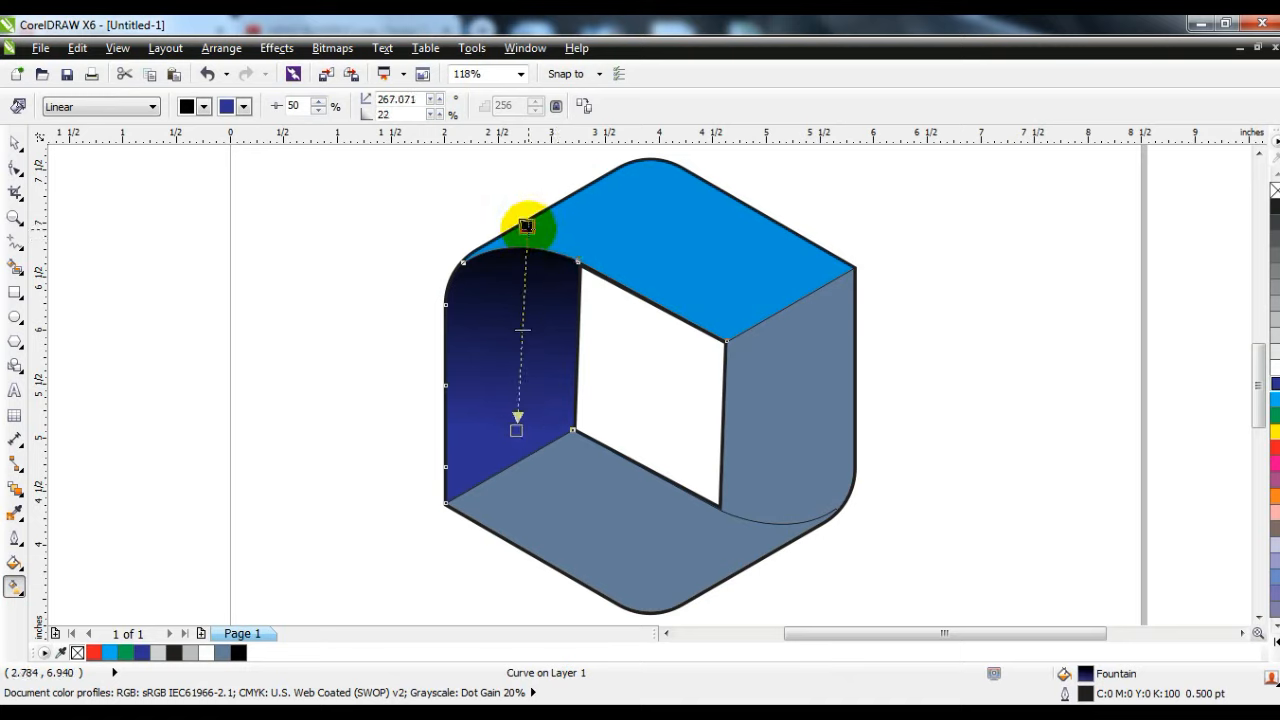
pyautogui.click(14, 146)
pyautogui.click(214, 488)
# - Fill the lower face with a uniform red of C:5 M:100 Y:100 K:1
pyautogui.click(597, 551)
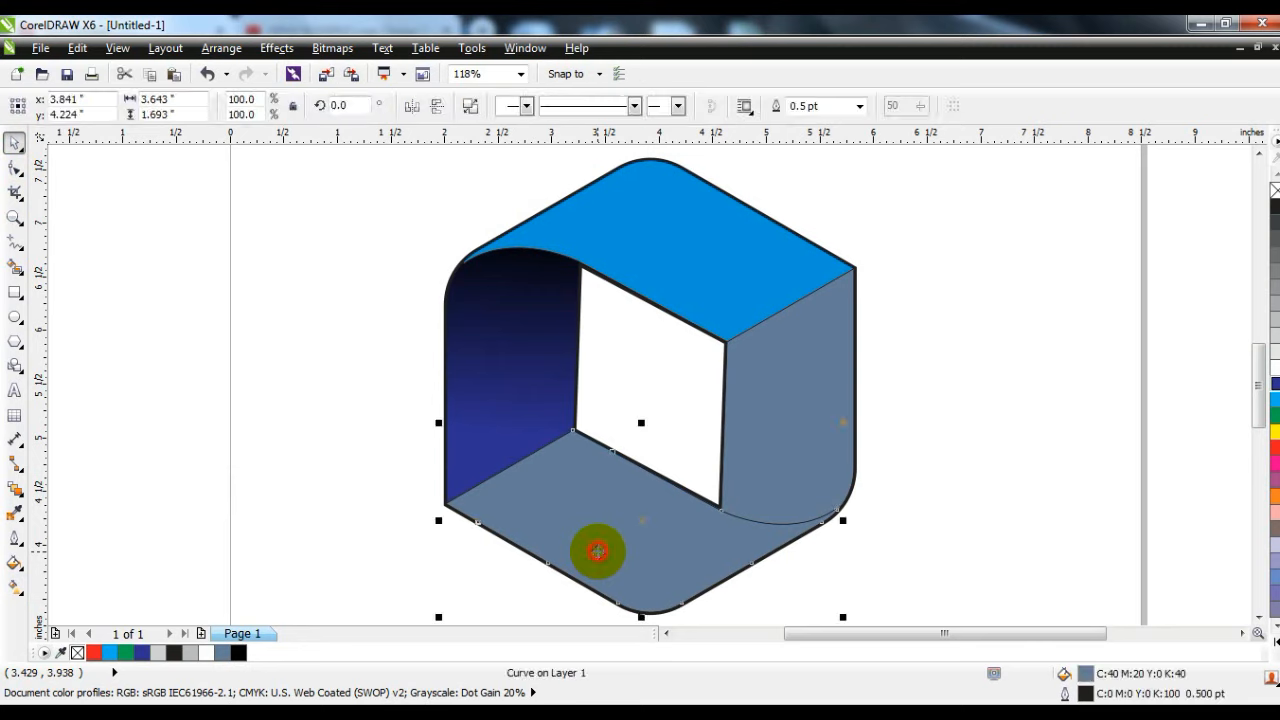
pyautogui.click(1274, 452)
pyautogui.click(1274, 444)
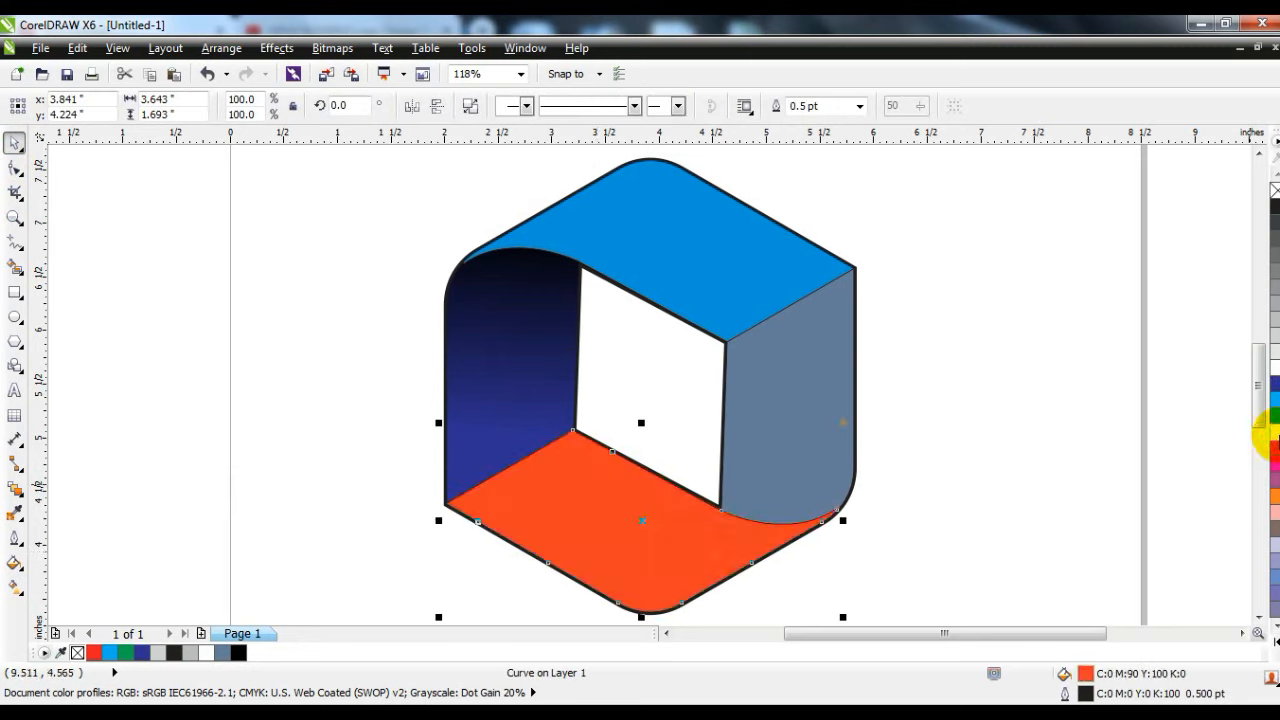
pyautogui.click(15, 563)
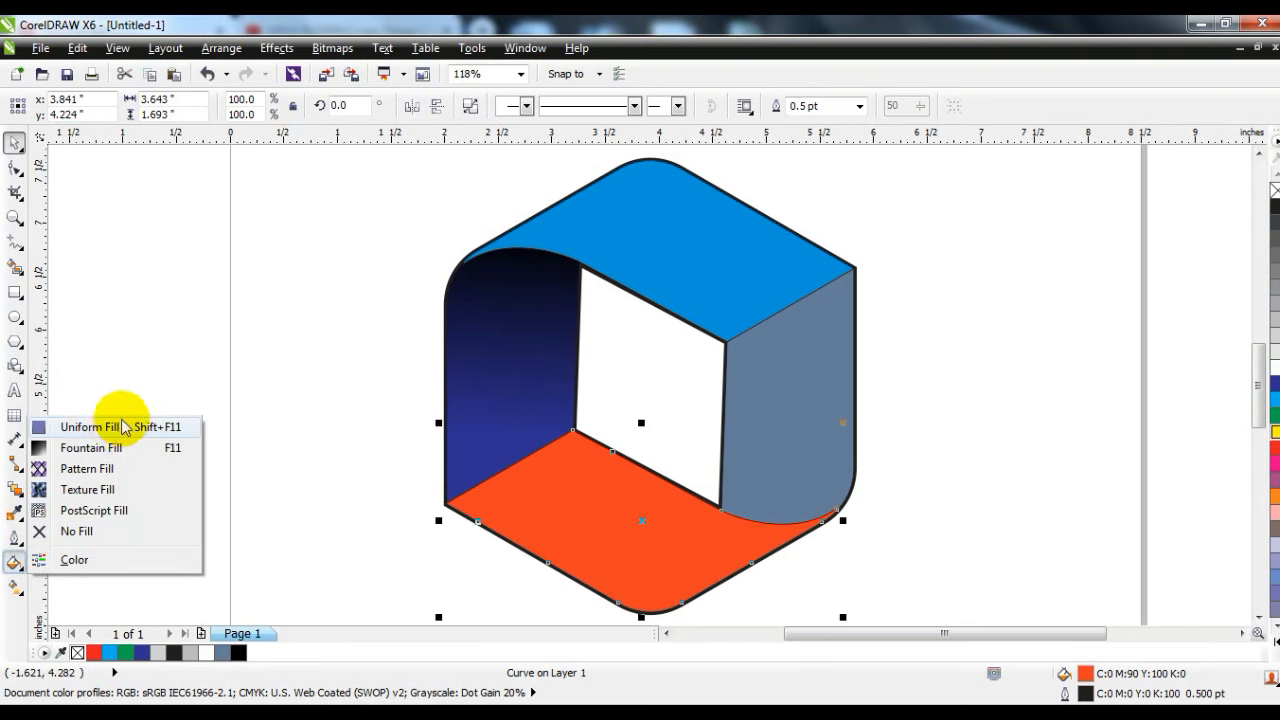
pyautogui.click(113, 425)
pyautogui.click(806, 204)
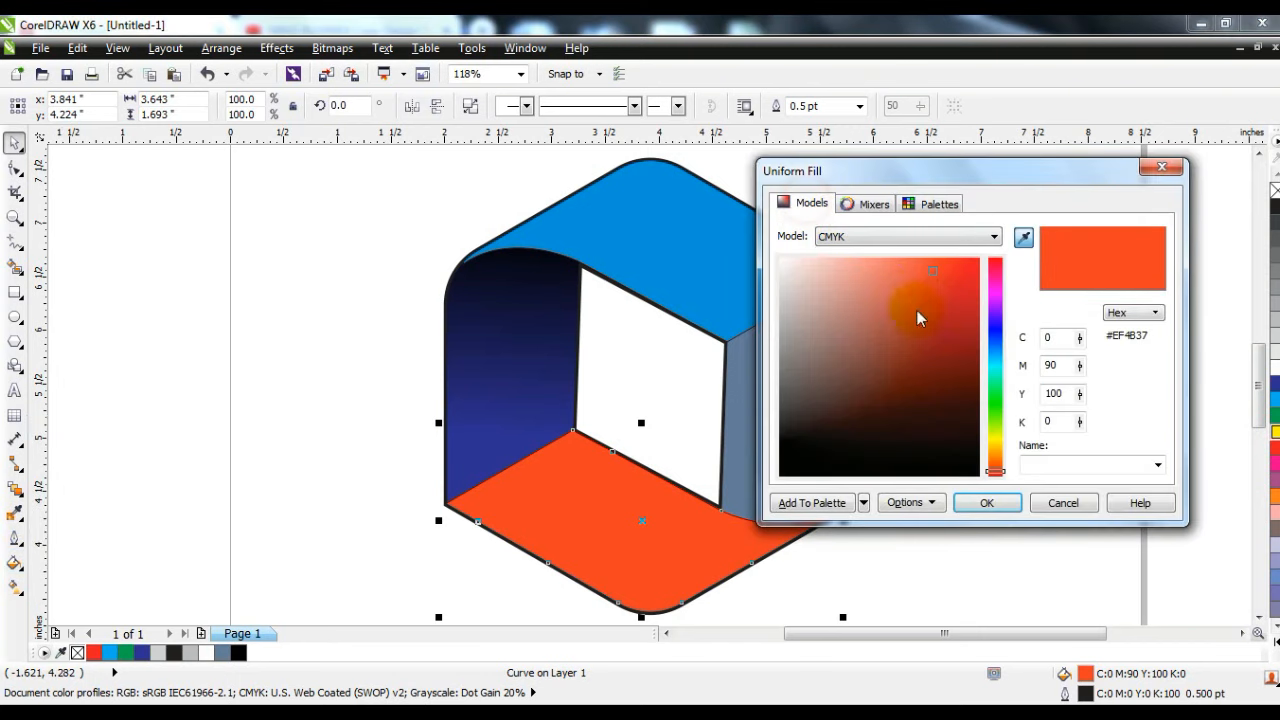
pyautogui.moveTo(929, 273); pyautogui.dragTo(957, 279)
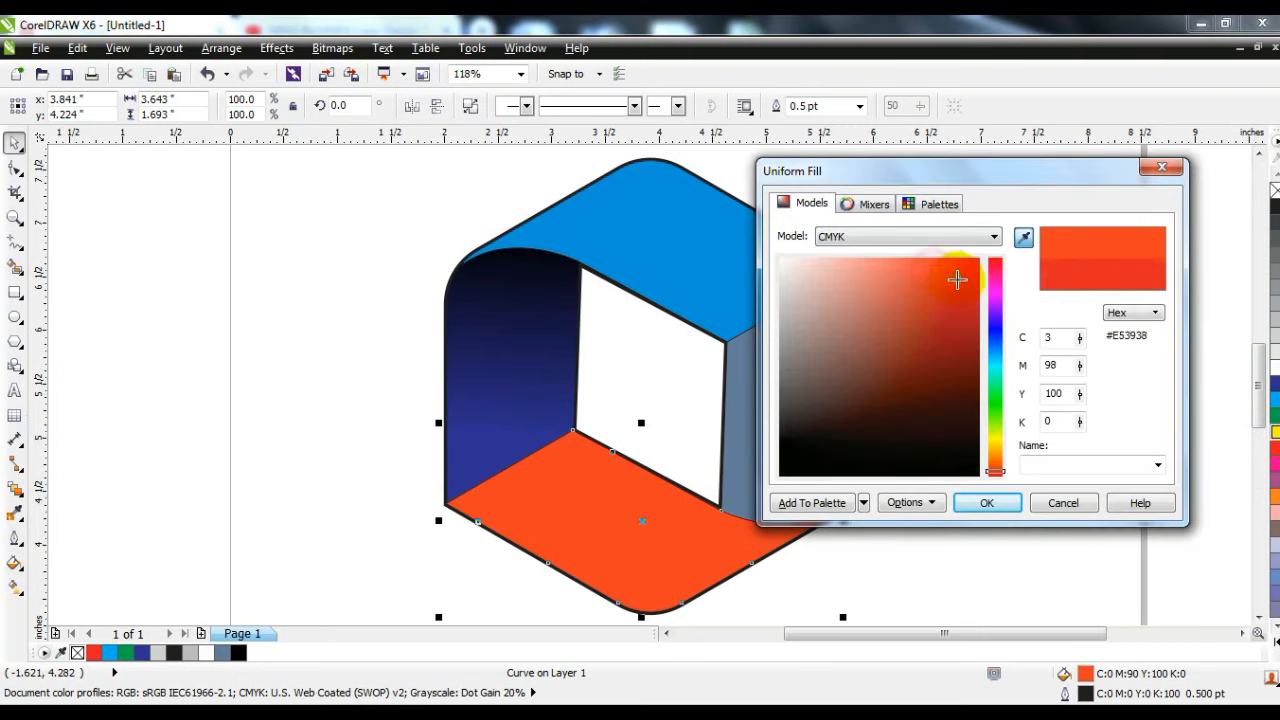
pyautogui.click(990, 505)
pyautogui.click(903, 527)
# - Give the right face a linear gradient from dark grey at its bottom to light grey near its top
pyautogui.click(819, 424)
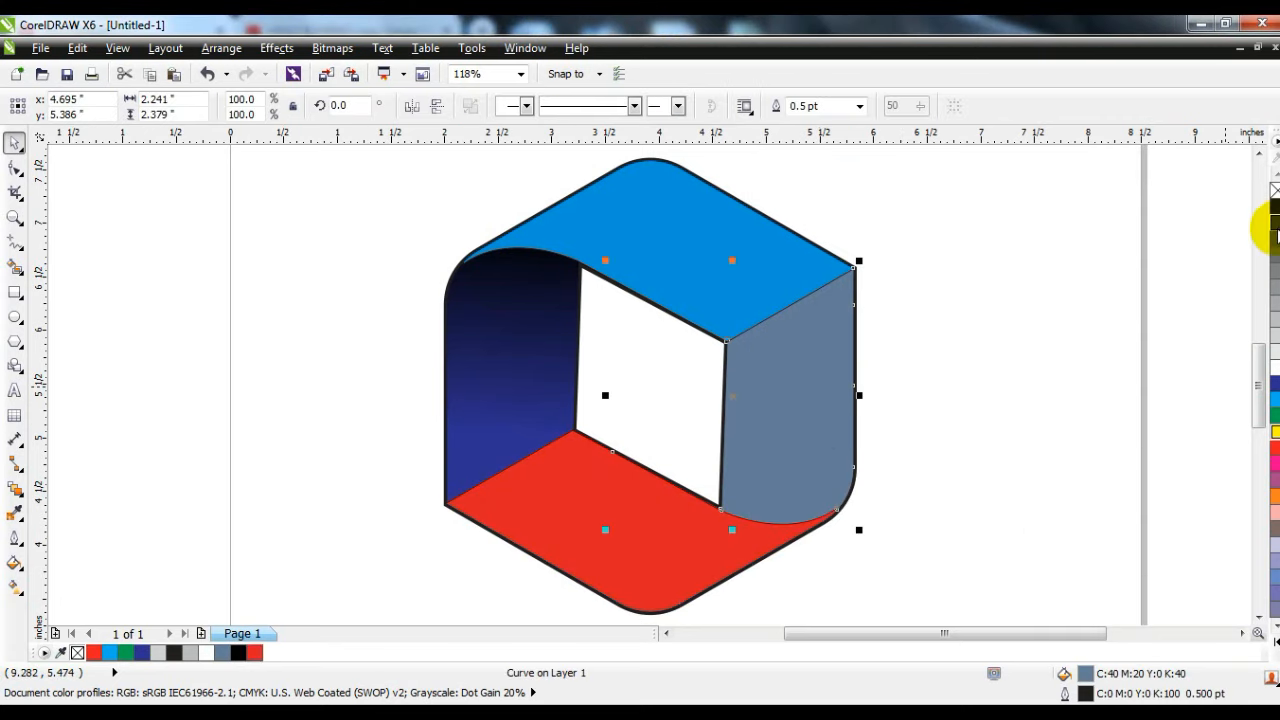
pyautogui.click(1272, 232)
pyautogui.click(14, 590)
pyautogui.moveTo(795, 520); pyautogui.dragTo(798, 373)
pyautogui.moveTo(793, 517); pyautogui.dragTo(788, 543)
pyautogui.moveTo(798, 373)
pyautogui.mouseDown()
pyautogui.moveTo(806, 384)
pyautogui.moveTo(795, 356)
pyautogui.mouseUp()
pyautogui.moveTo(1274, 340); pyautogui.dragTo(795, 356)
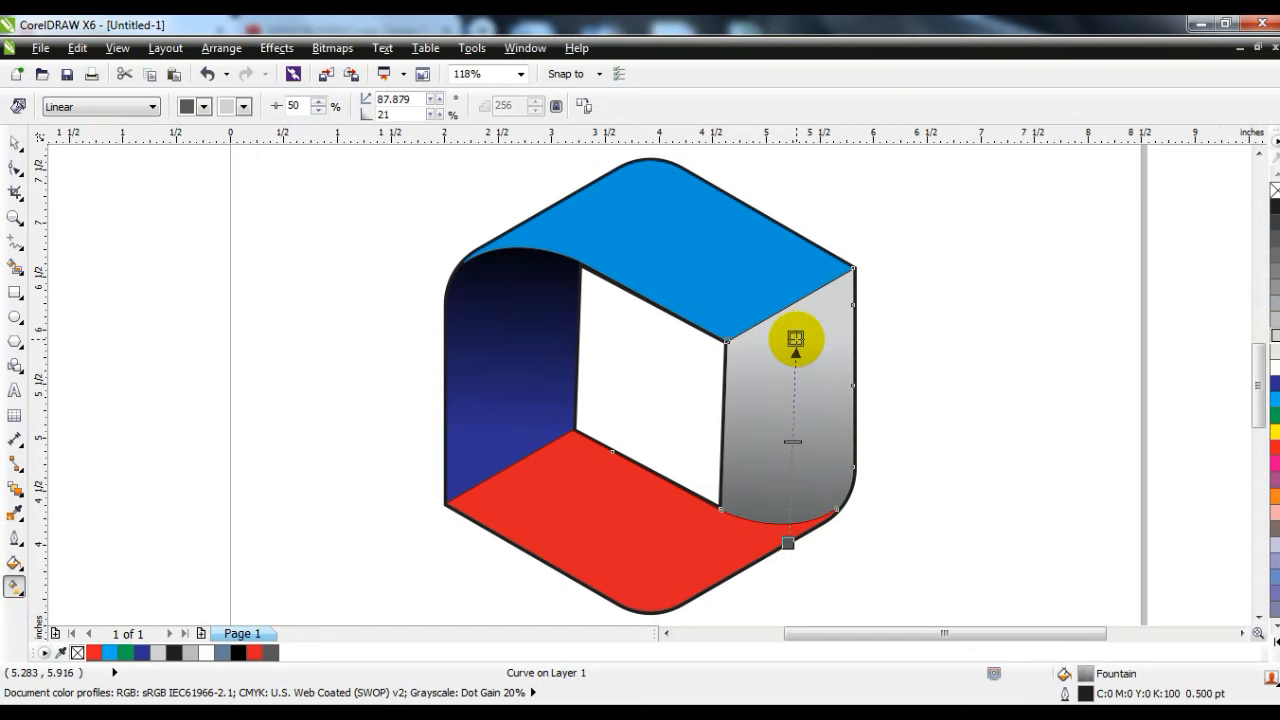
pyautogui.click(14, 143)
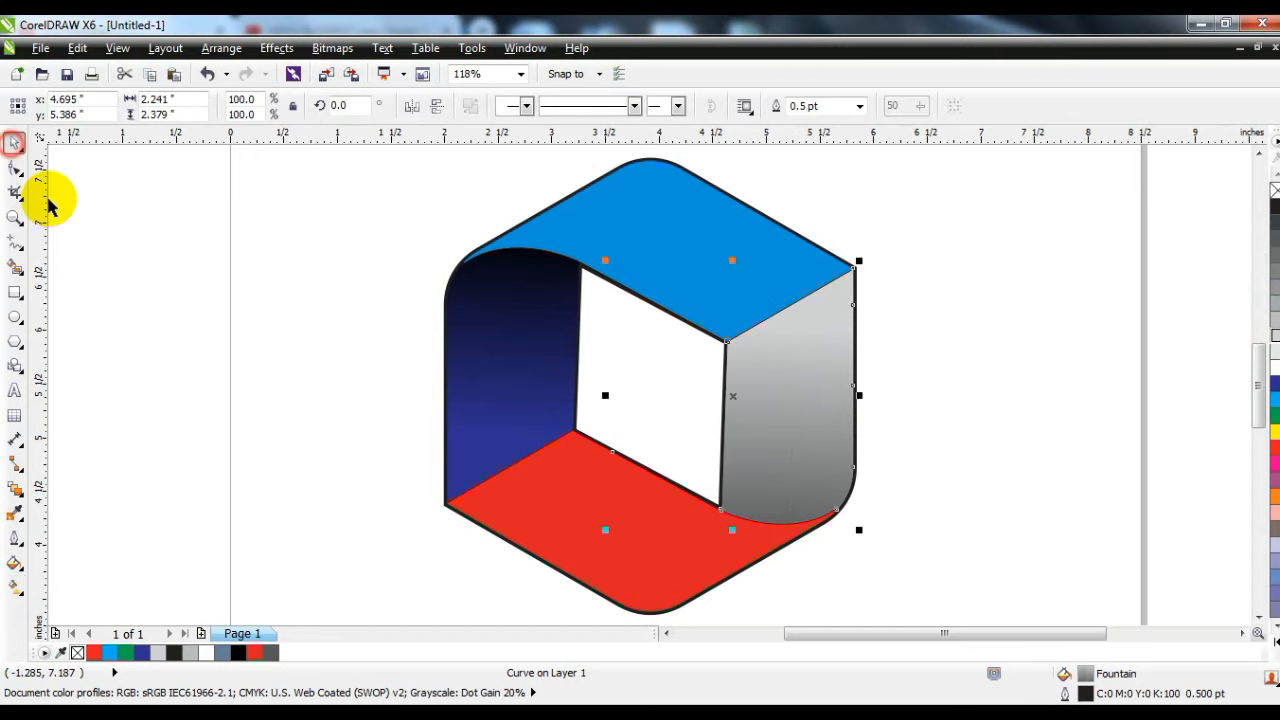
pyautogui.click(166, 323)
# - Select all the logo pieces and remove their outlines
pyautogui.scroll(-2, 170, 315)
pyautogui.moveTo(287, 275); pyautogui.dragTo(274, 249)
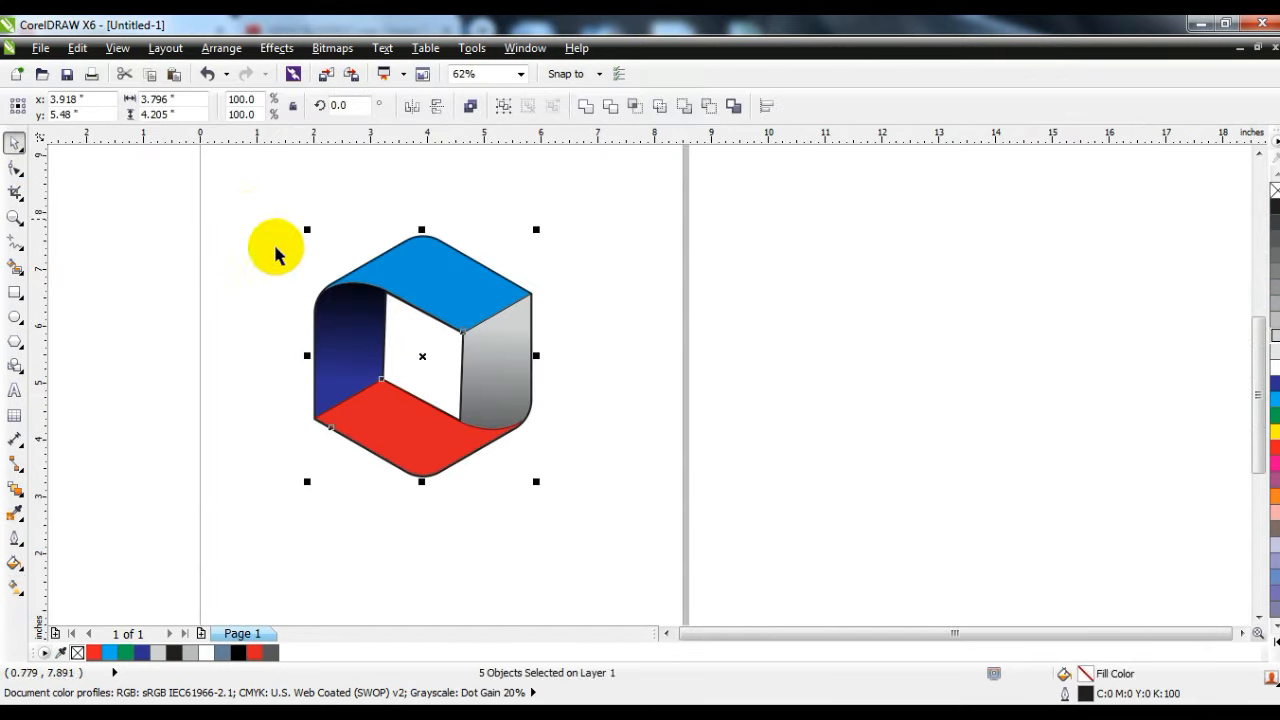
pyautogui.rightClick(75, 653)
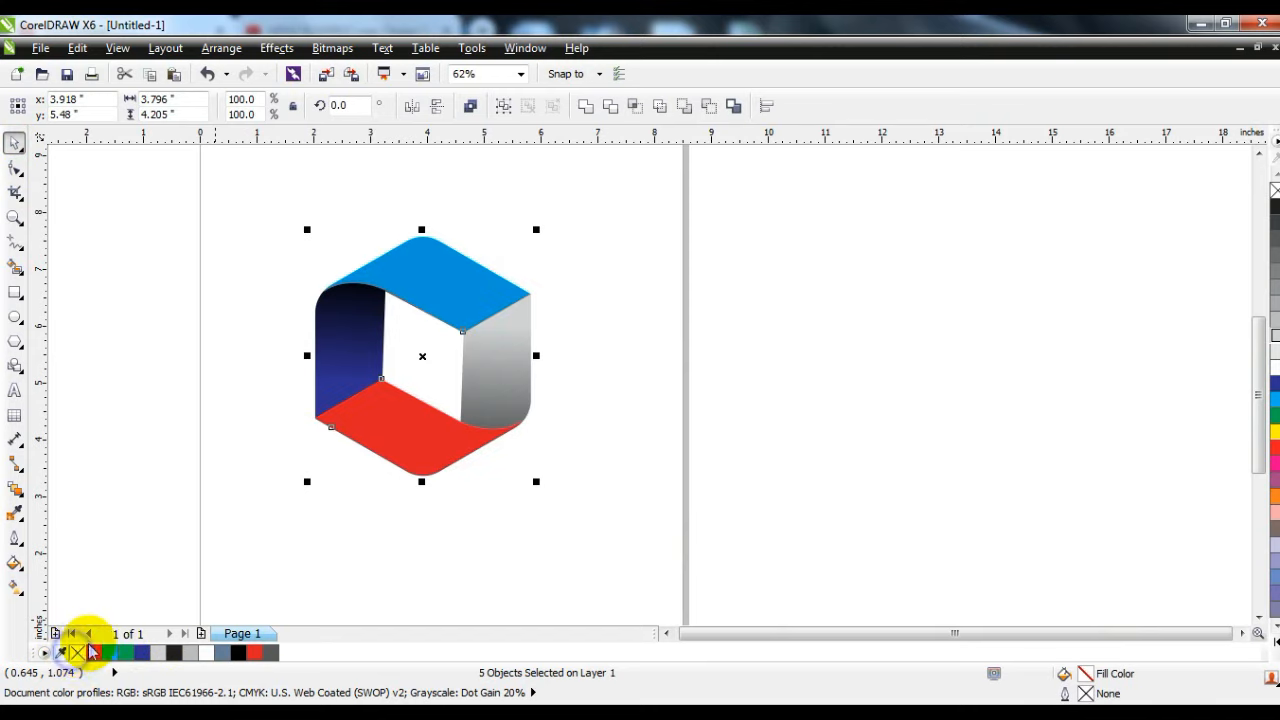
pyautogui.click(243, 384)
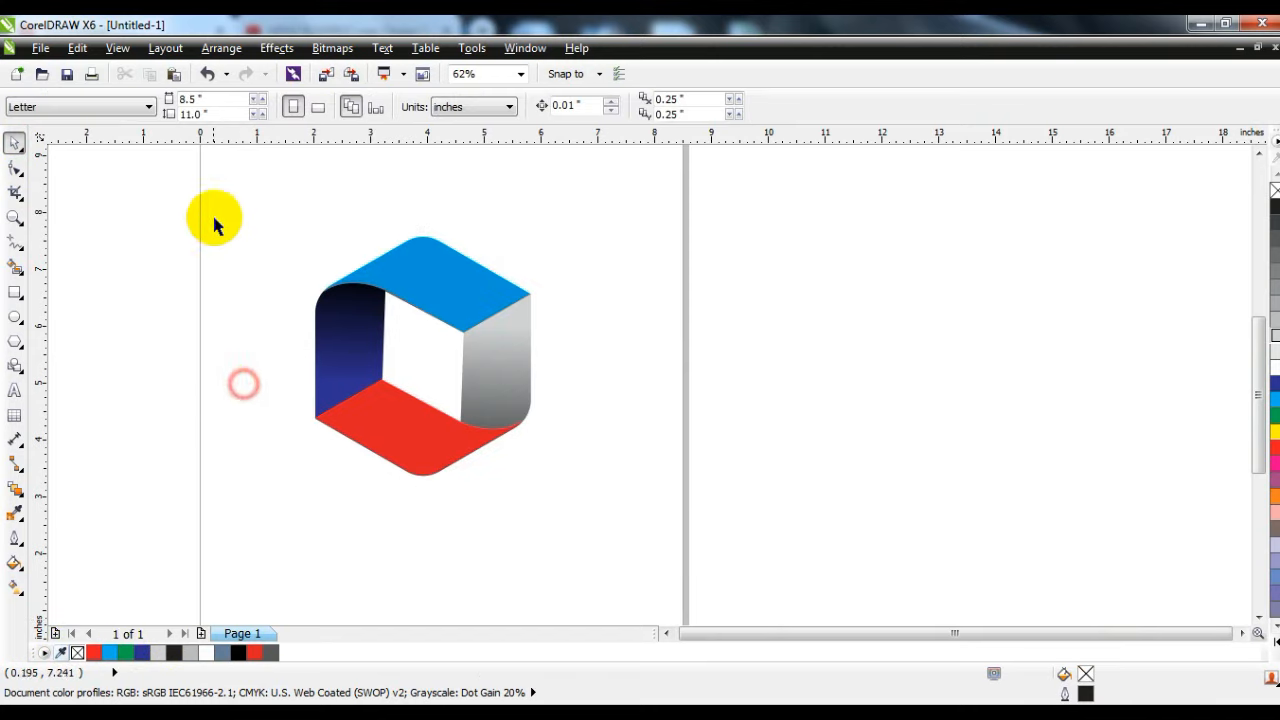
# - Change the lower face's uniform fill to a dark red of C:26 M:100 Y:100 K:34
pyautogui.click(12, 220)
pyautogui.moveTo(240, 212); pyautogui.dragTo(686, 506)
pyautogui.click(14, 143)
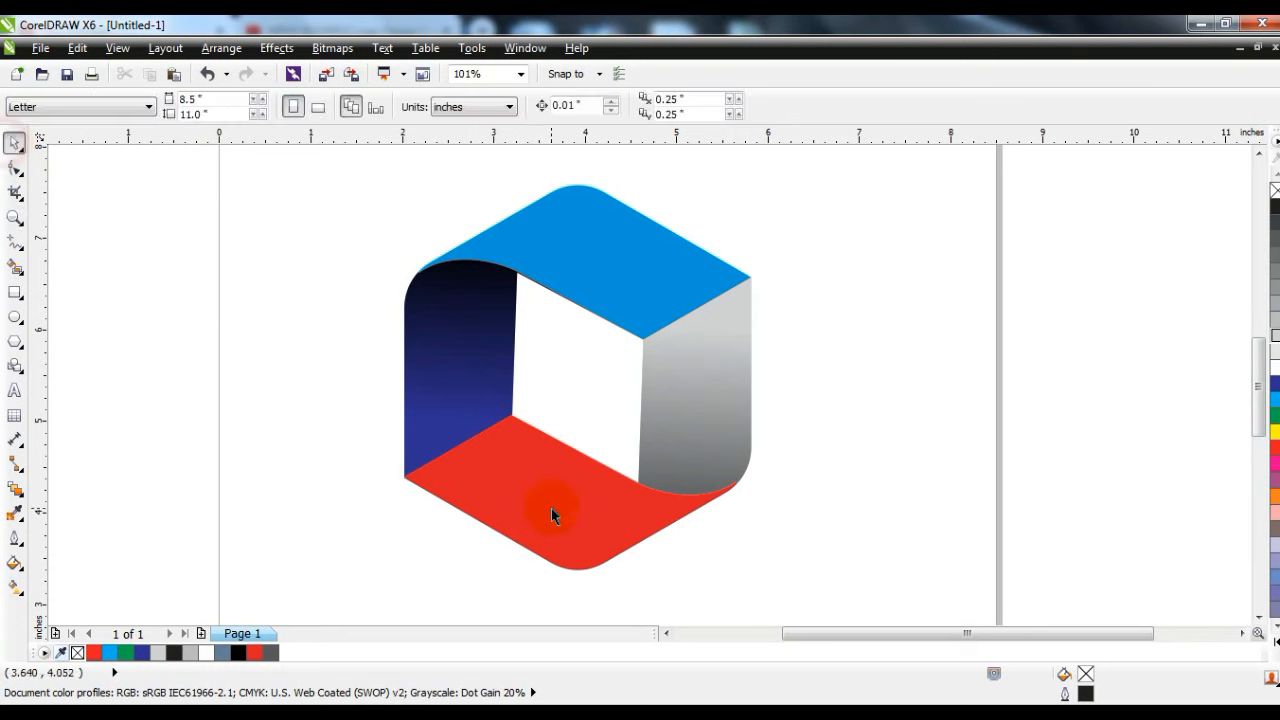
pyautogui.click(551, 508)
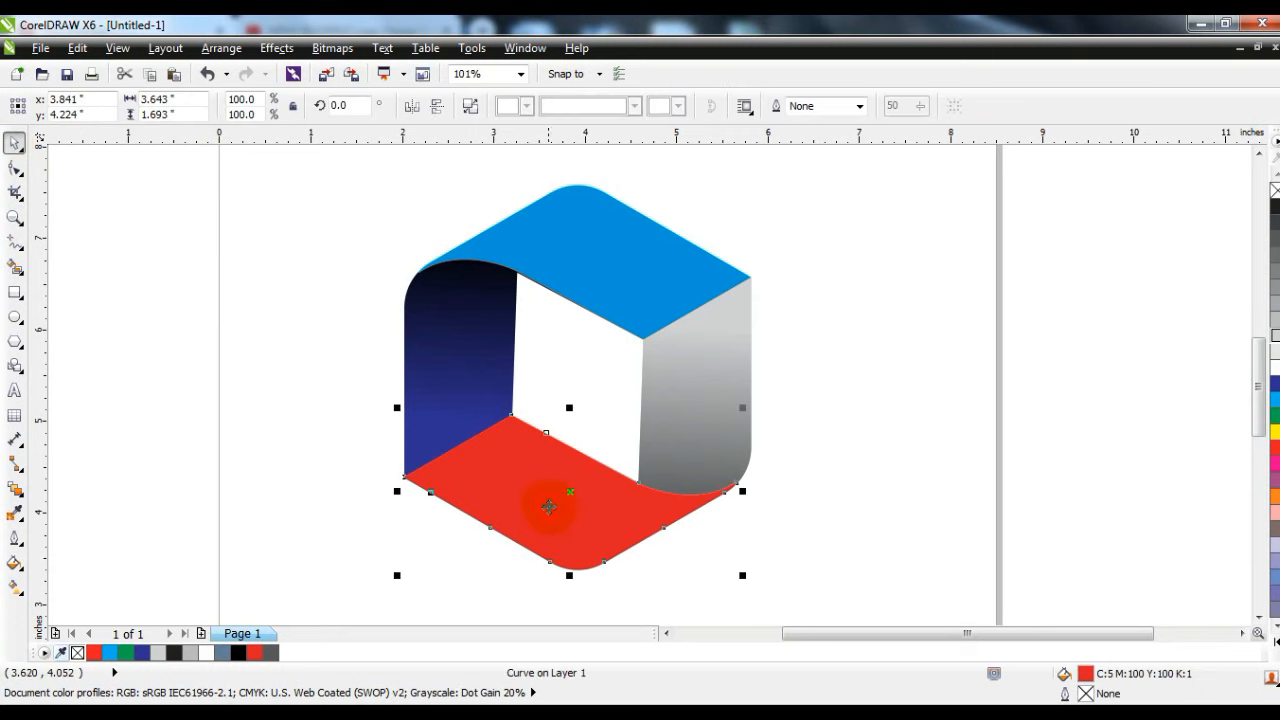
pyautogui.click(15, 563)
pyautogui.click(109, 424)
pyautogui.click(803, 204)
pyautogui.moveTo(935, 312); pyautogui.dragTo(942, 354)
pyautogui.click(987, 503)
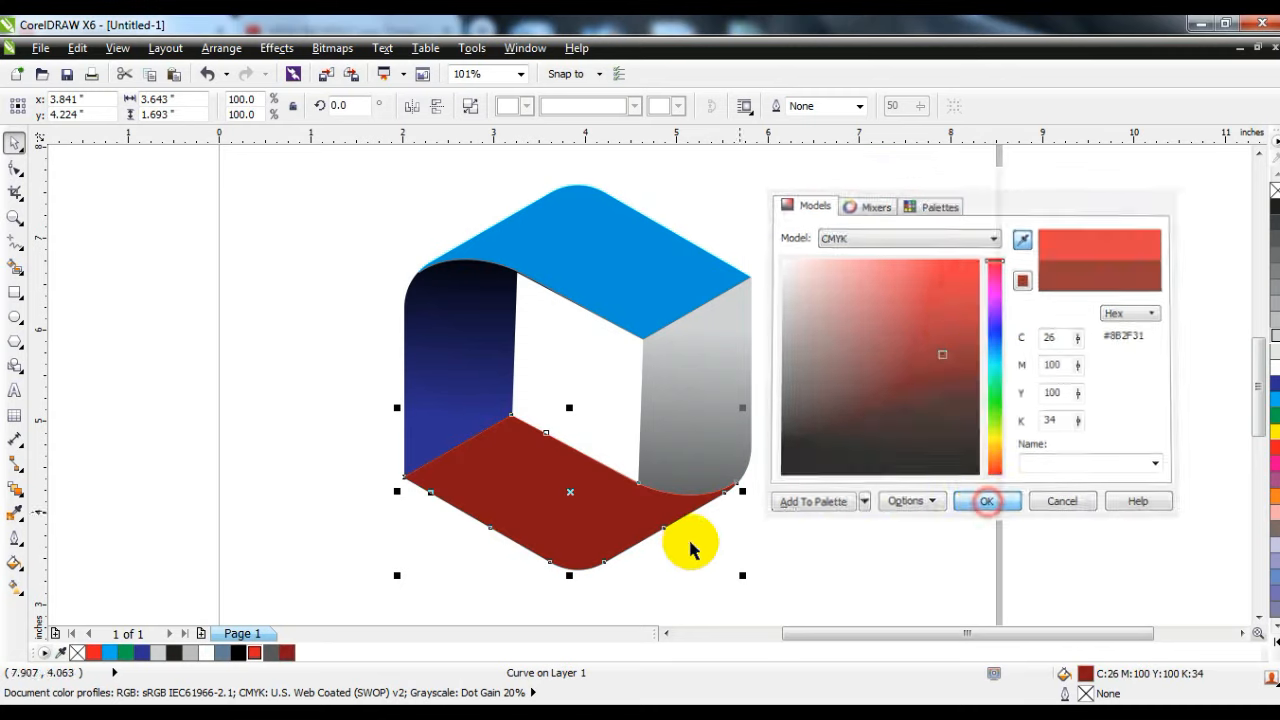
# - Give the lower face a linear gradient from dark red near its lower-right edge to bright red near its upper-left part
pyautogui.moveTo(657, 542); pyautogui.dragTo(518, 488)
pyautogui.moveTo(254, 652); pyautogui.dragTo(518, 488)
pyautogui.moveTo(658, 542); pyautogui.dragTo(628, 544)
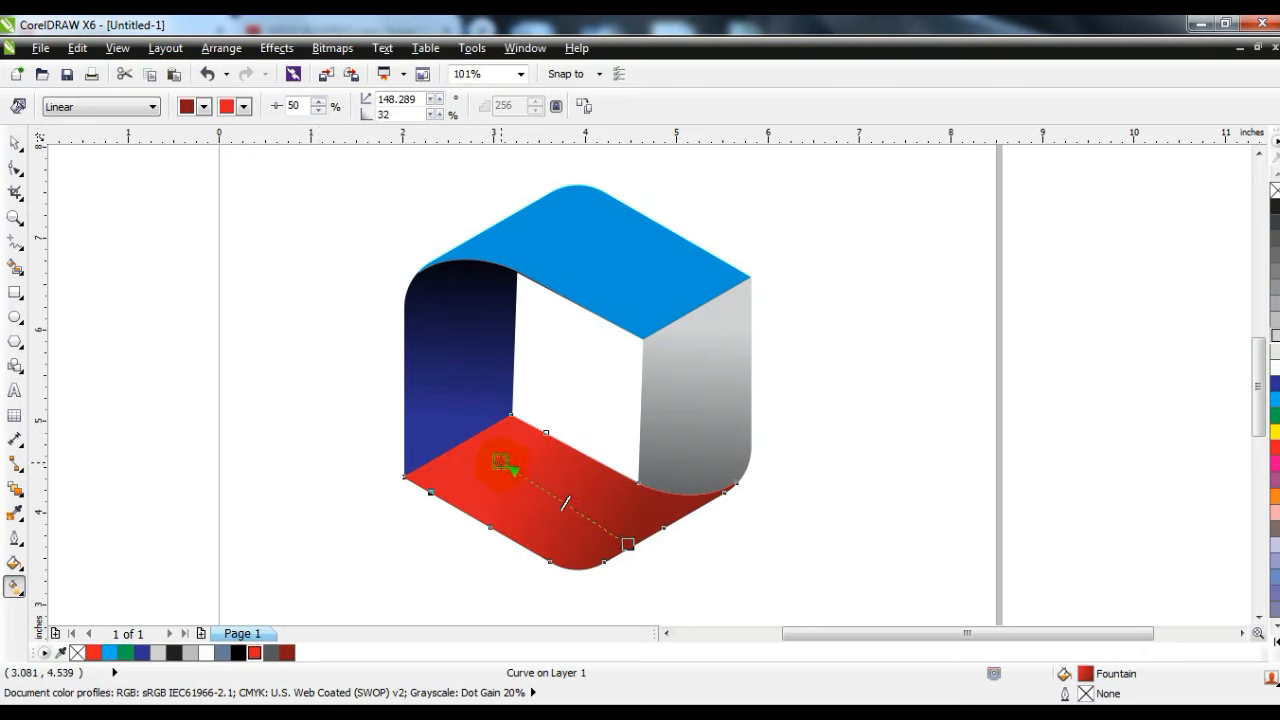
pyautogui.click(15, 143)
pyautogui.click(196, 363)
# - Adjust the right face's grey gradient so its dark end sits just inside the face's lower edge and its light end near the top
pyautogui.click(707, 371)
pyautogui.click(15, 587)
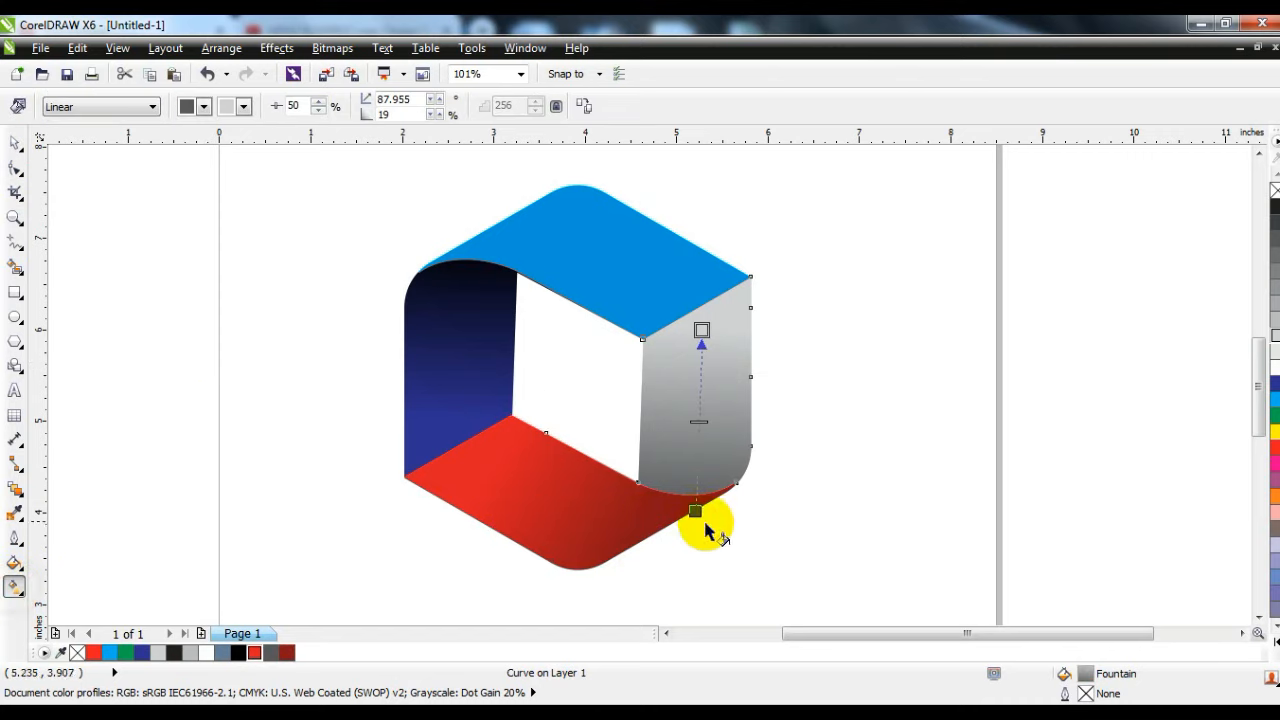
pyautogui.moveTo(695, 513); pyautogui.dragTo(704, 487)
pyautogui.moveTo(701, 330); pyautogui.dragTo(697, 336)
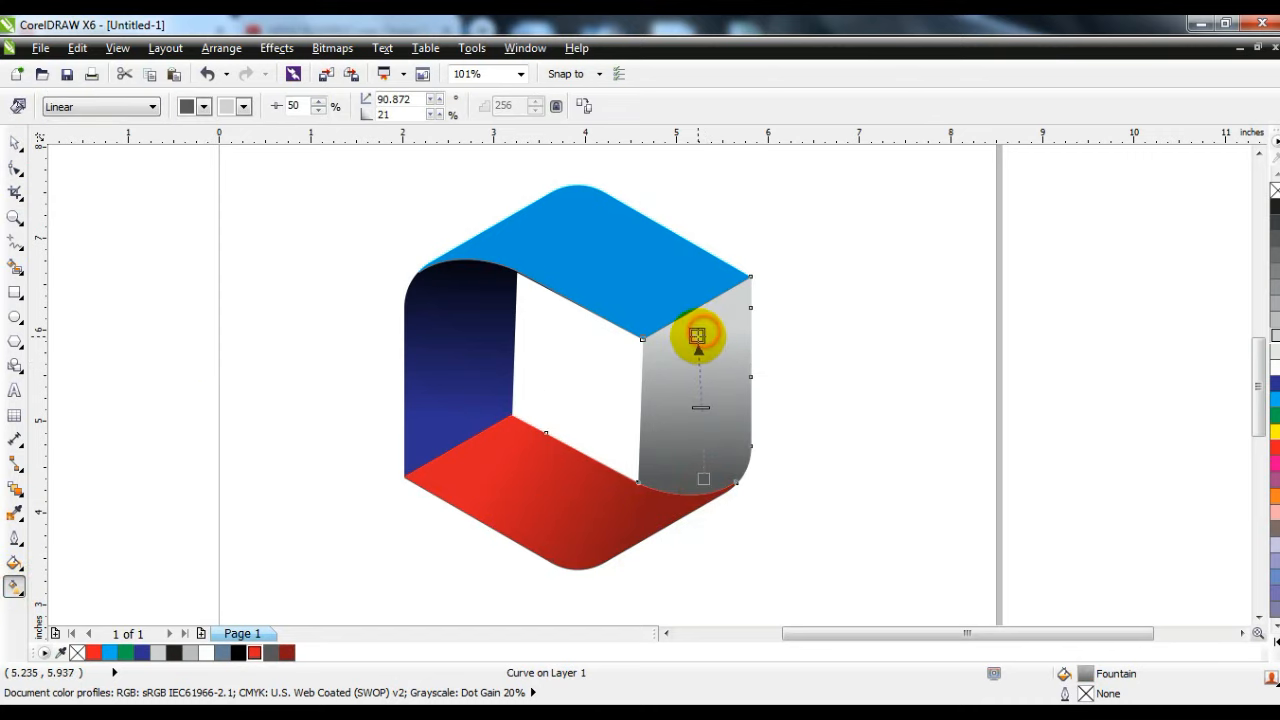
pyautogui.click(15, 143)
pyautogui.click(215, 326)
# - Select all the logo pieces and move them together higher on the page, roughly centred across its width
pyautogui.scroll(-1, 295, 368)
pyautogui.moveTo(254, 251); pyautogui.dragTo(573, 511)
pyautogui.moveTo(471, 384); pyautogui.dragTo(481, 325)
pyautogui.click(574, 470)
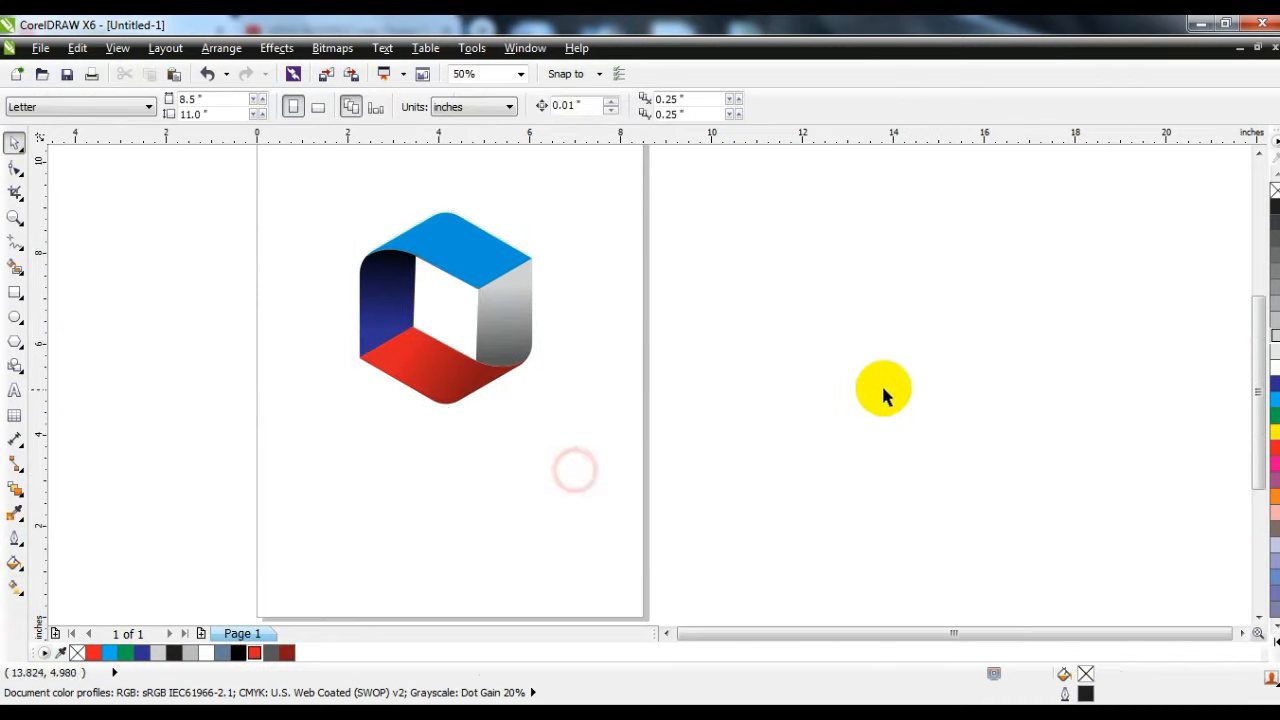
# - Preview the finished logo full screen and return to the drawing
pyautogui.press('F4')
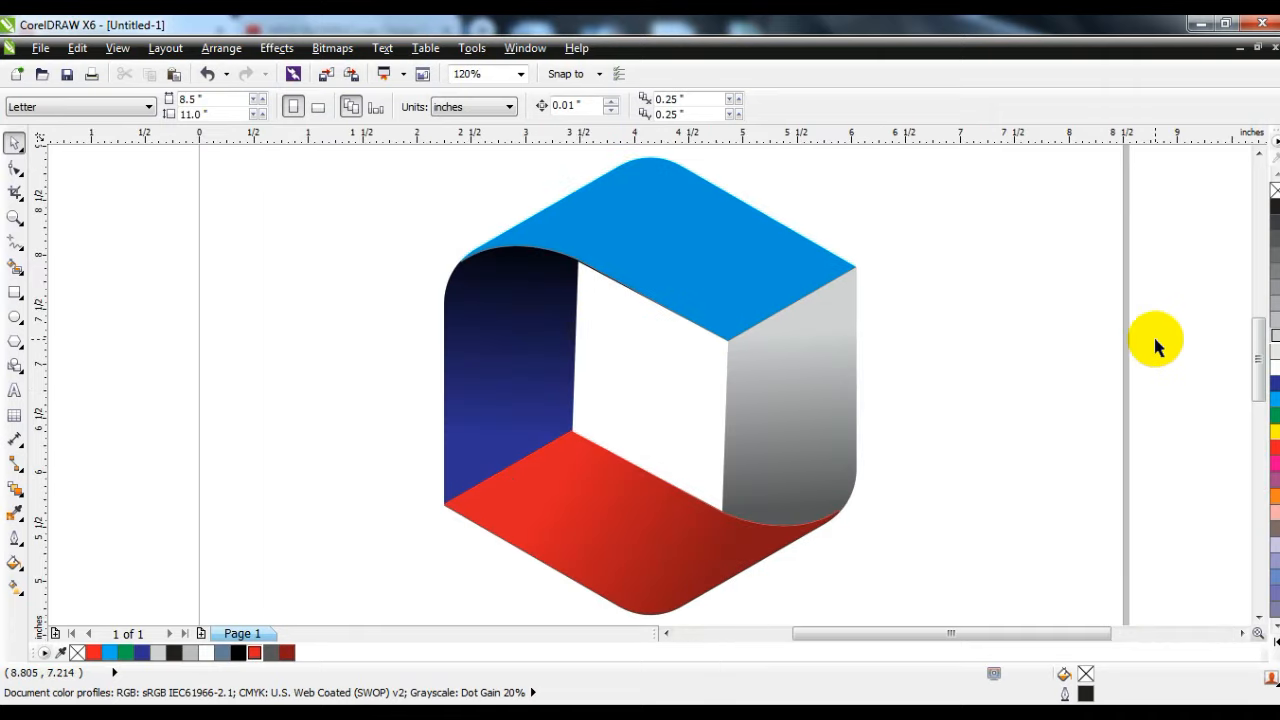
pyautogui.press('F9')
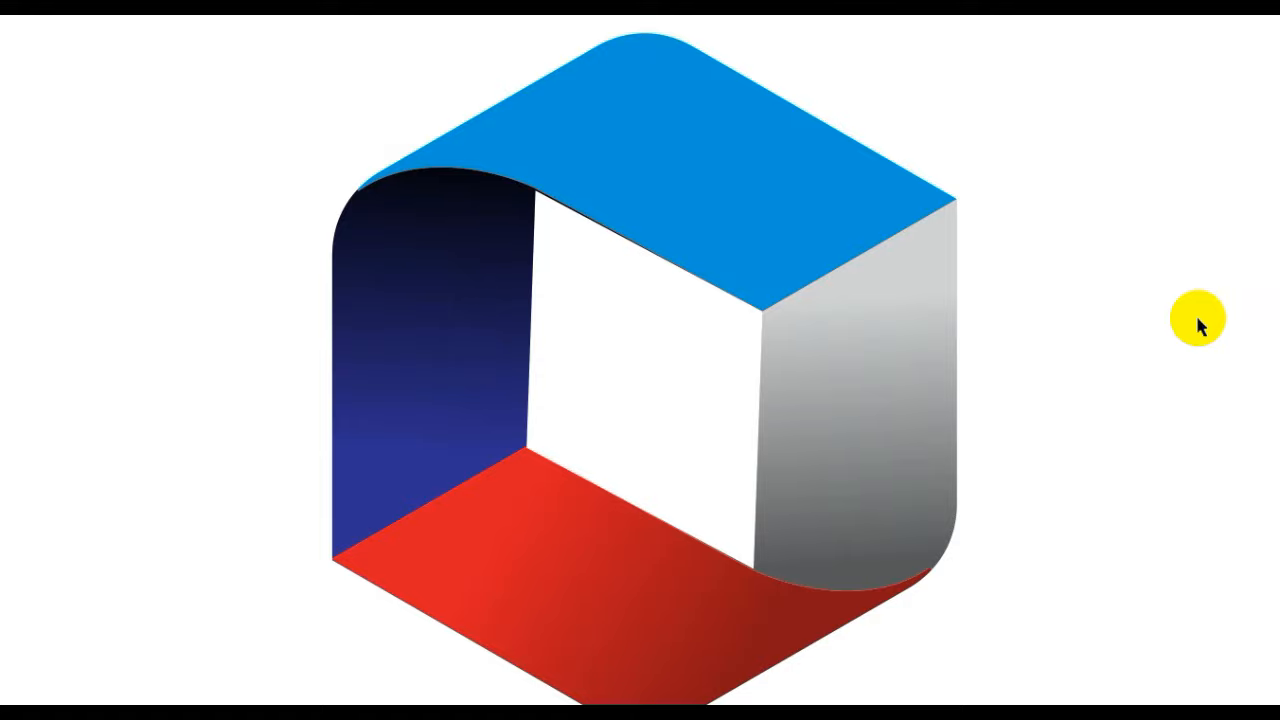
pyautogui.click(1110, 327)
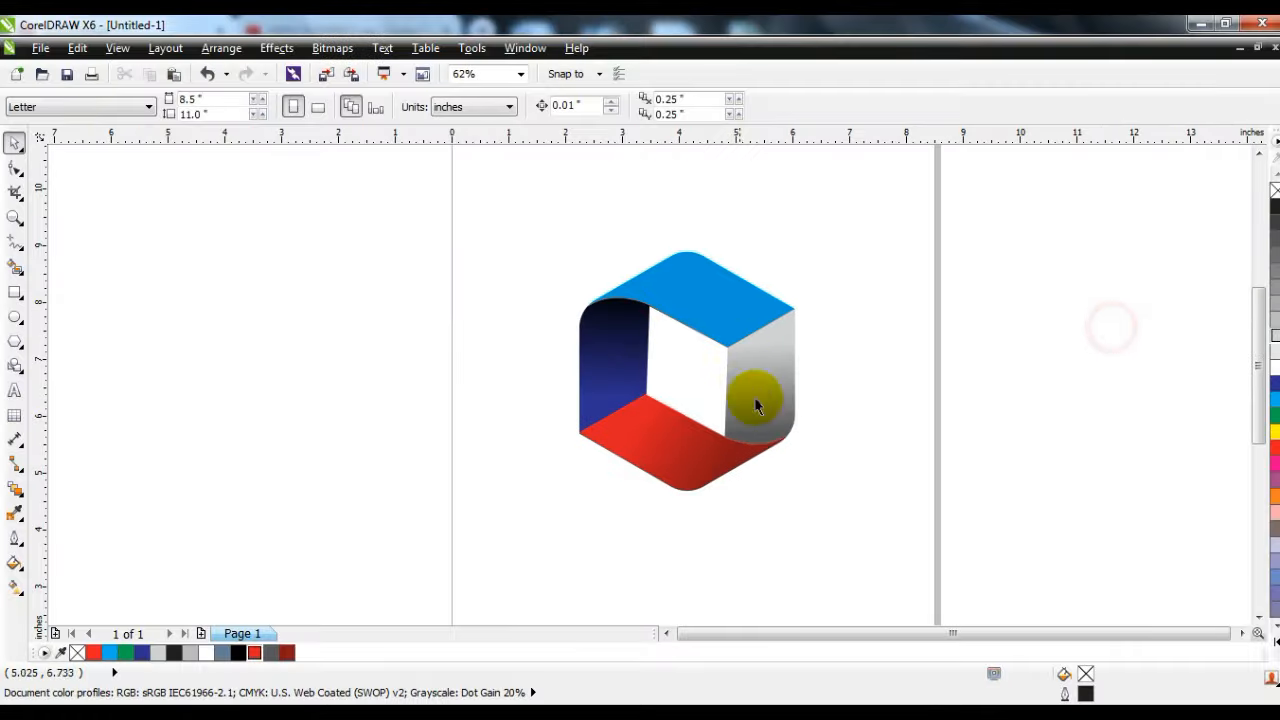